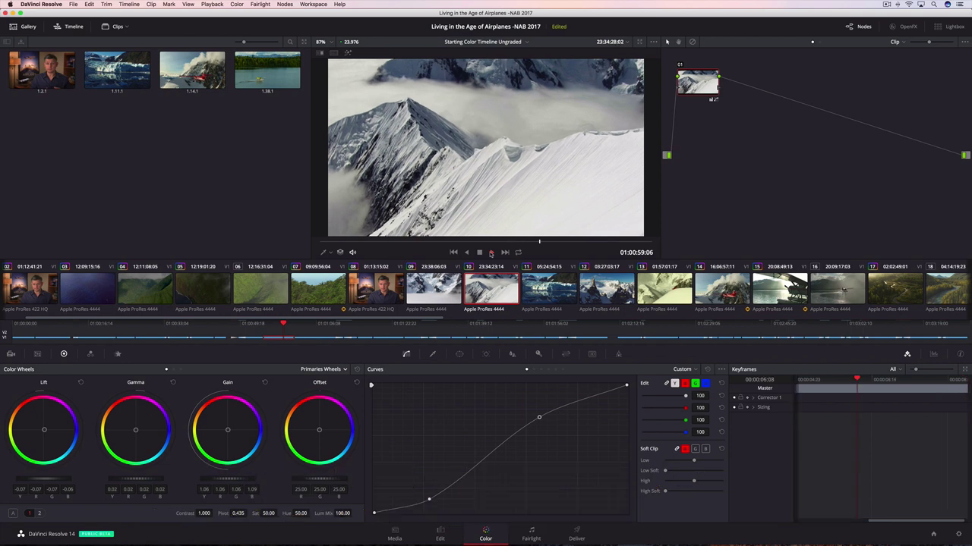
Step through the glacier and peak clips, scrub to aerial clip 31, and show the RGB Parade.
left_click(479, 253)
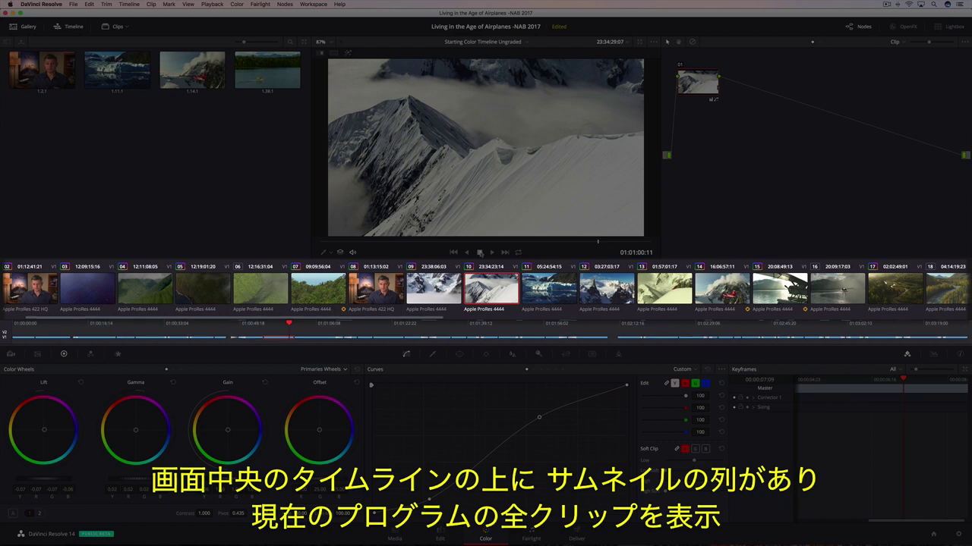
left_click(538, 286)
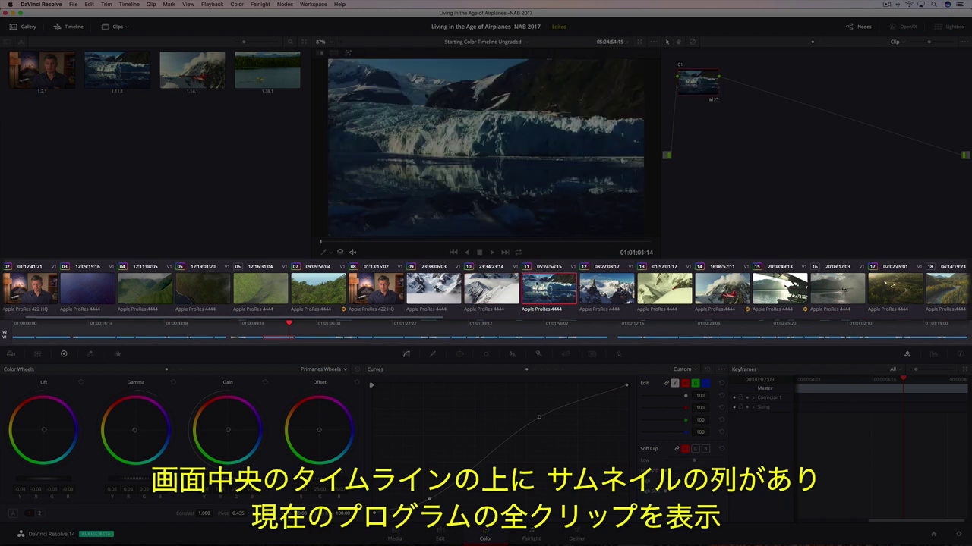
left_click(606, 286)
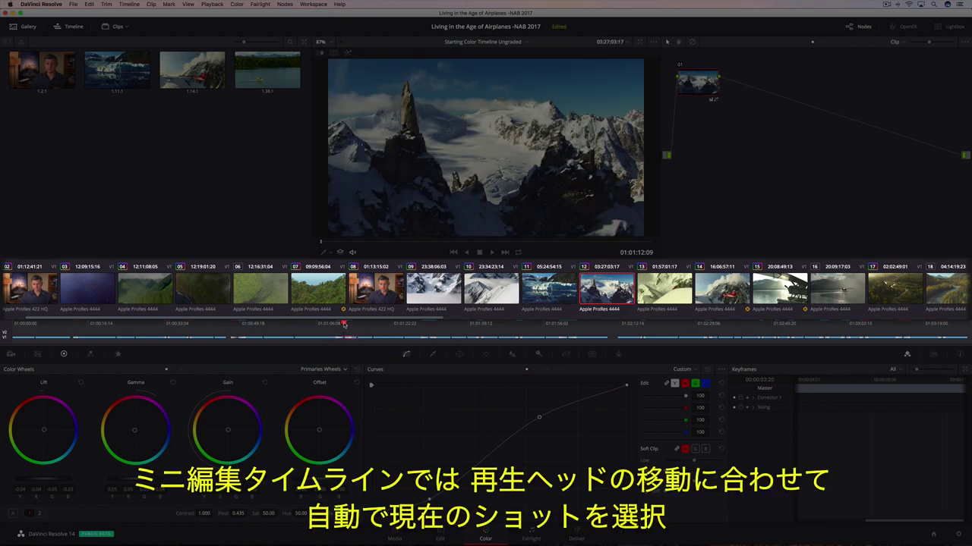
left_click_drag(344, 325, 773, 334)
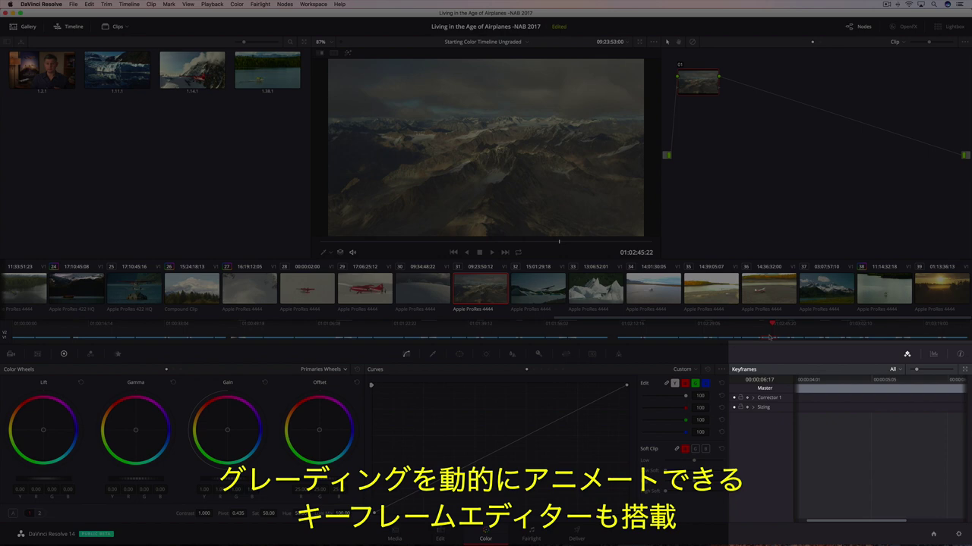
left_click(933, 355)
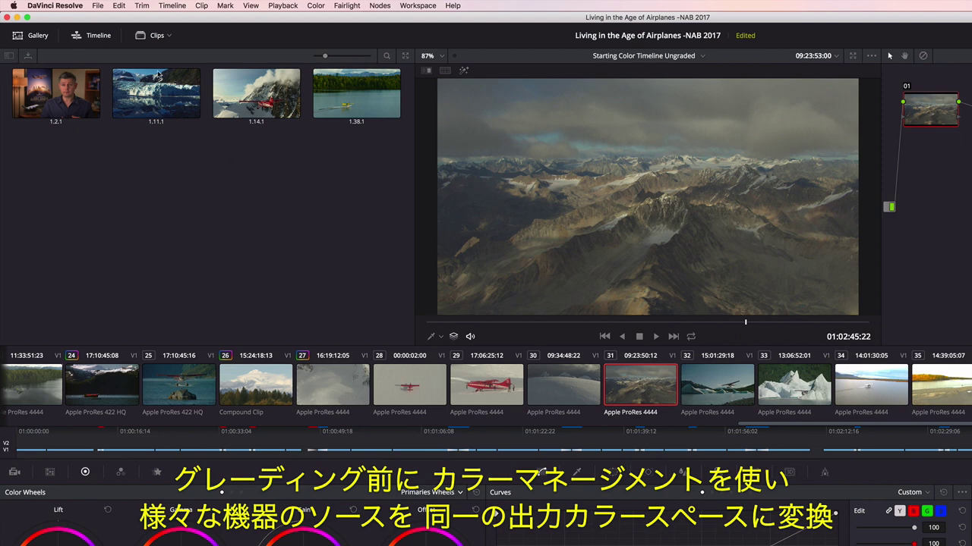
Set the project's colour science to DaVinci YRGB Color Managed in Project Settings.
left_click(101, 6)
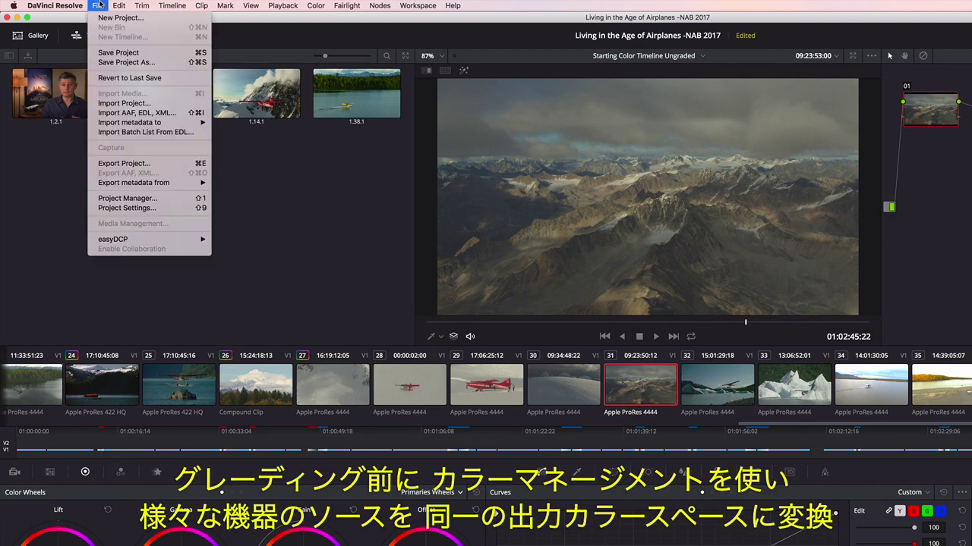
left_click(113, 208)
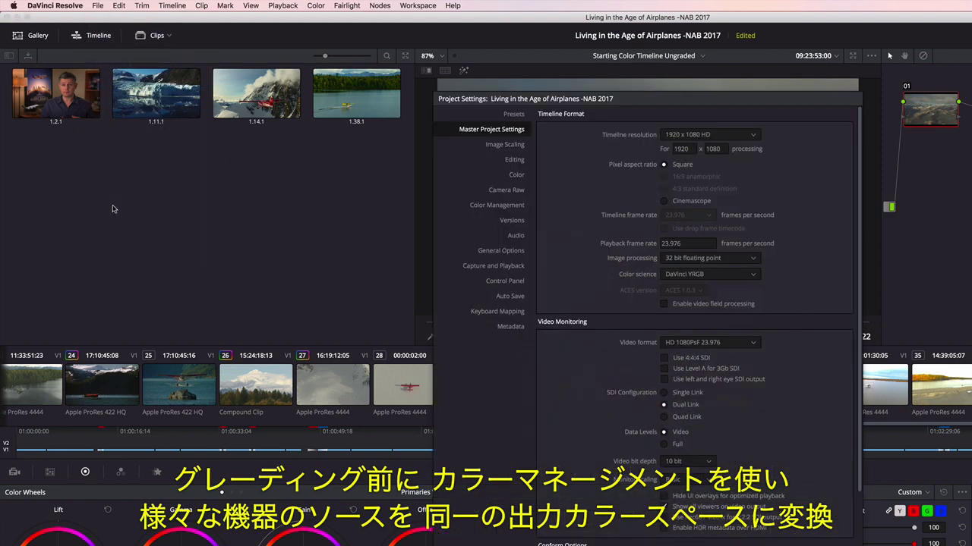
left_click(681, 278)
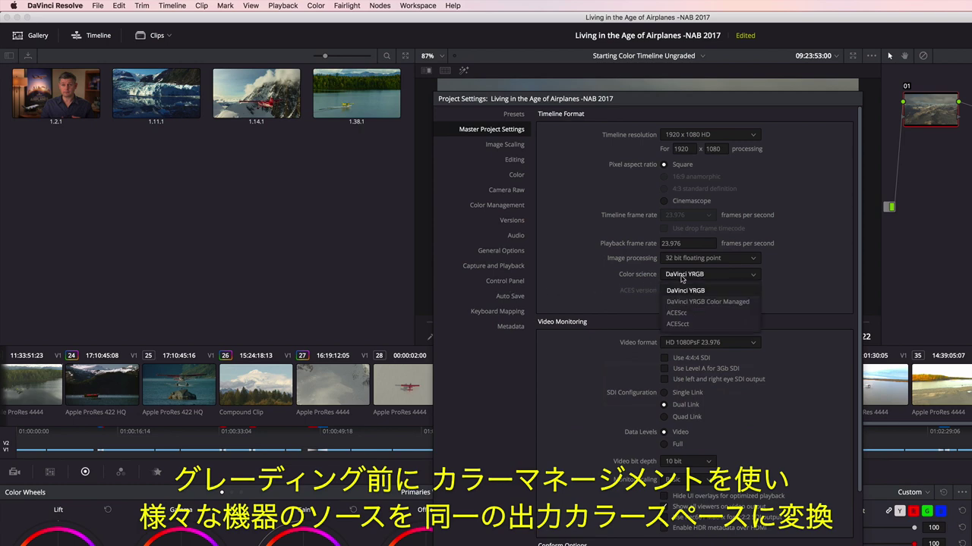
left_click(681, 303)
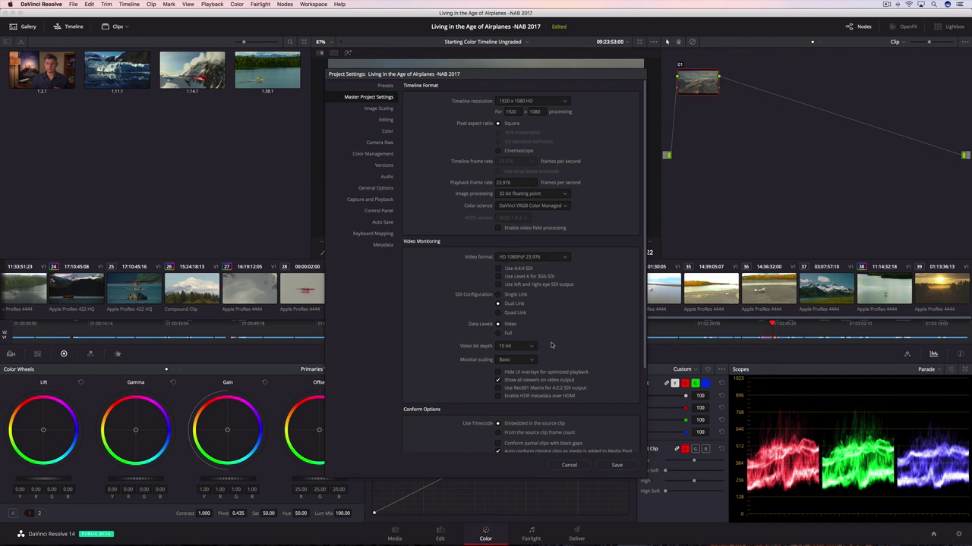
left_click(609, 464)
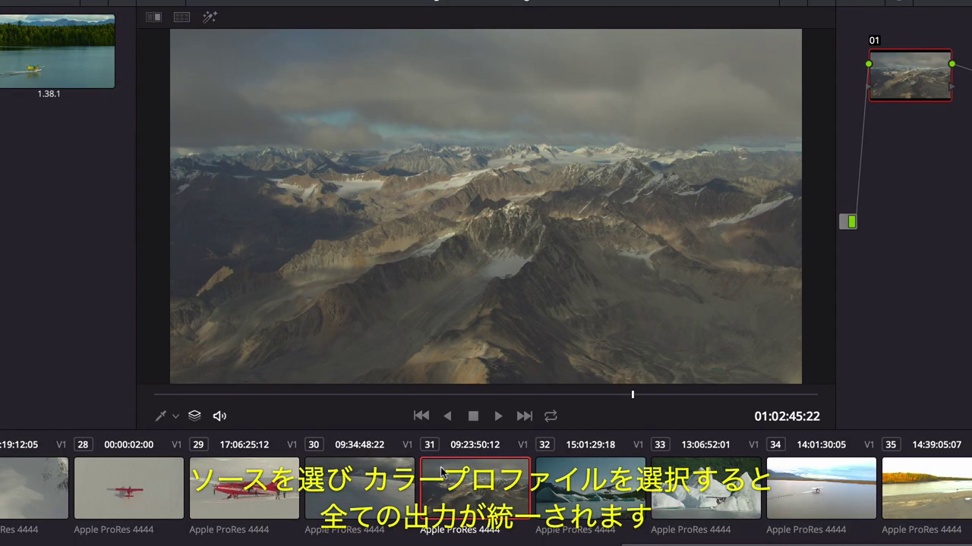
Set clip 31's input colour space to Blackmagic Design 4.6K Film v3.
right_click(465, 282)
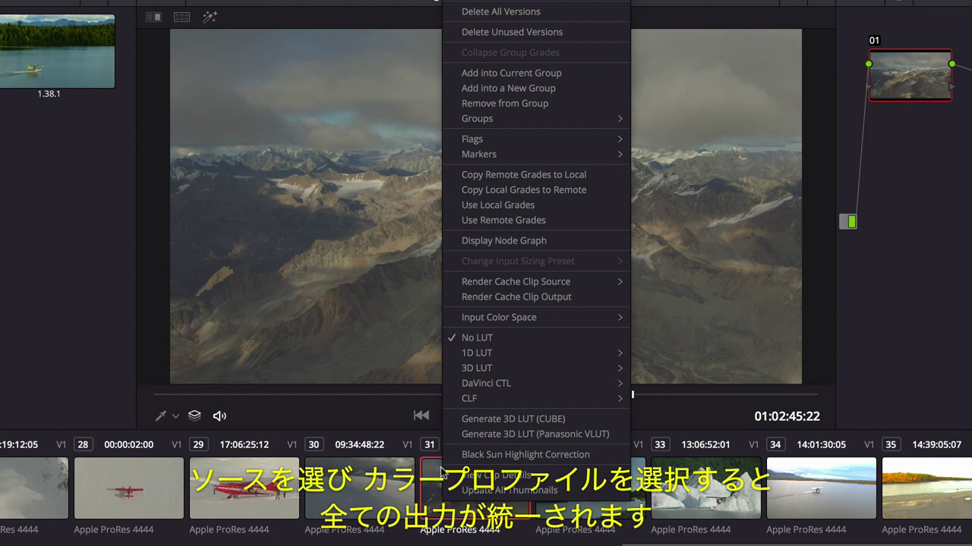
mouse_move(496, 321)
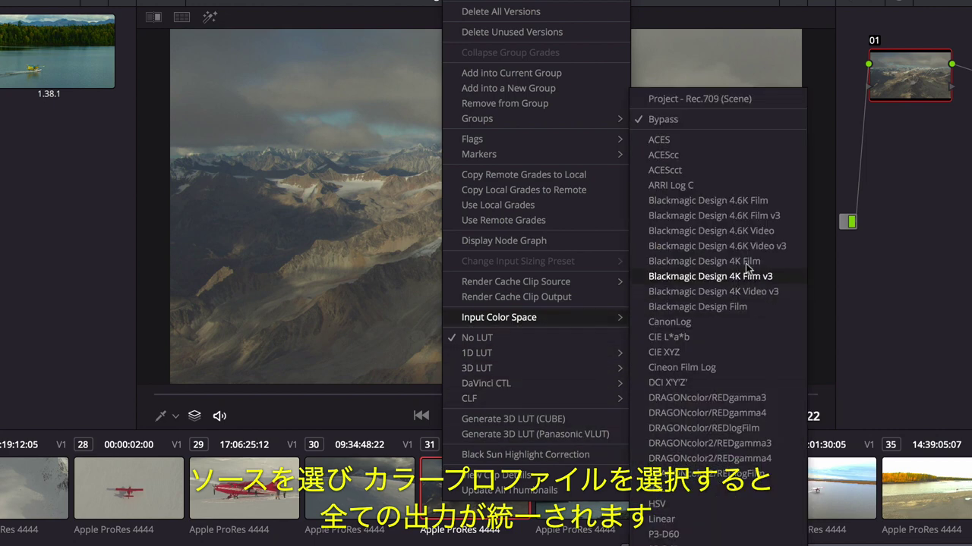
left_click(744, 217)
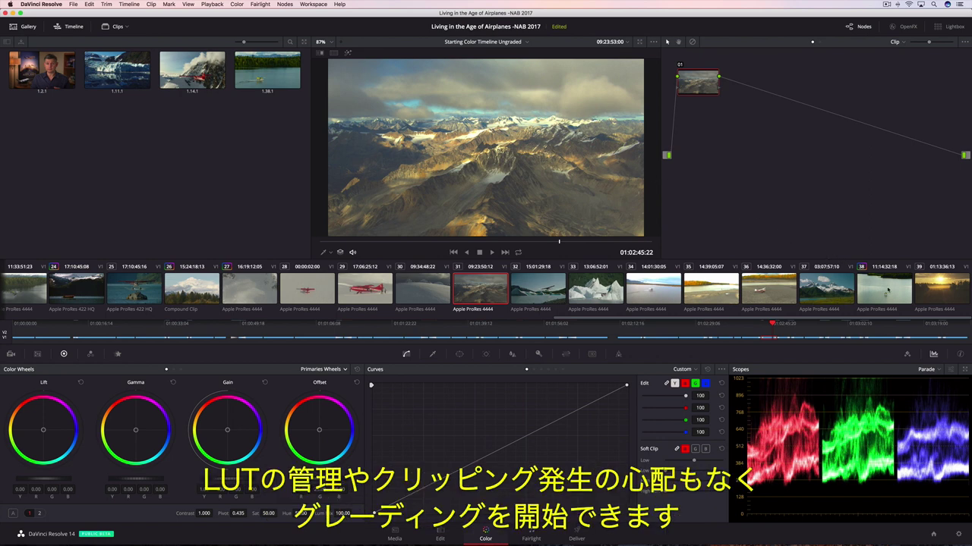
Select the seaplane clip 38 and preview it.
left_click(884, 288)
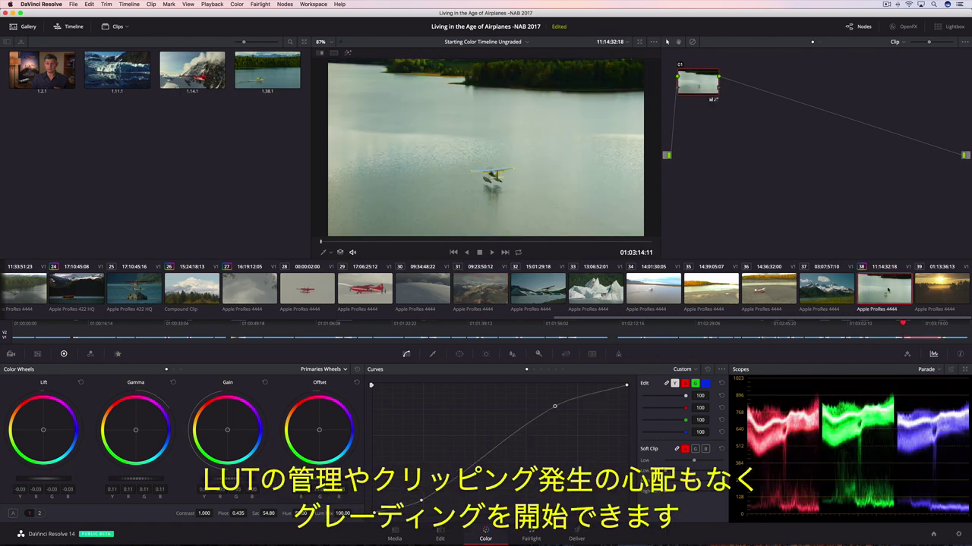
key("space")
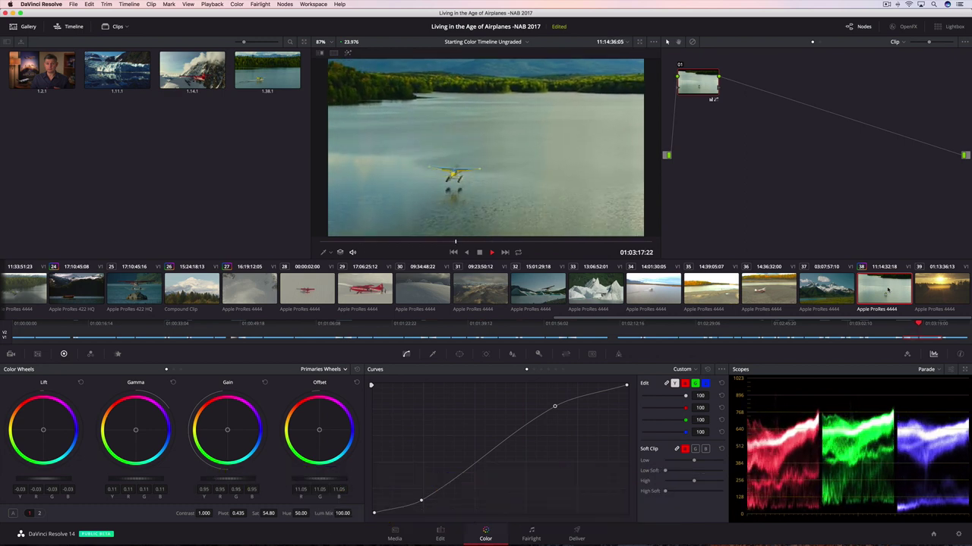
key("space")
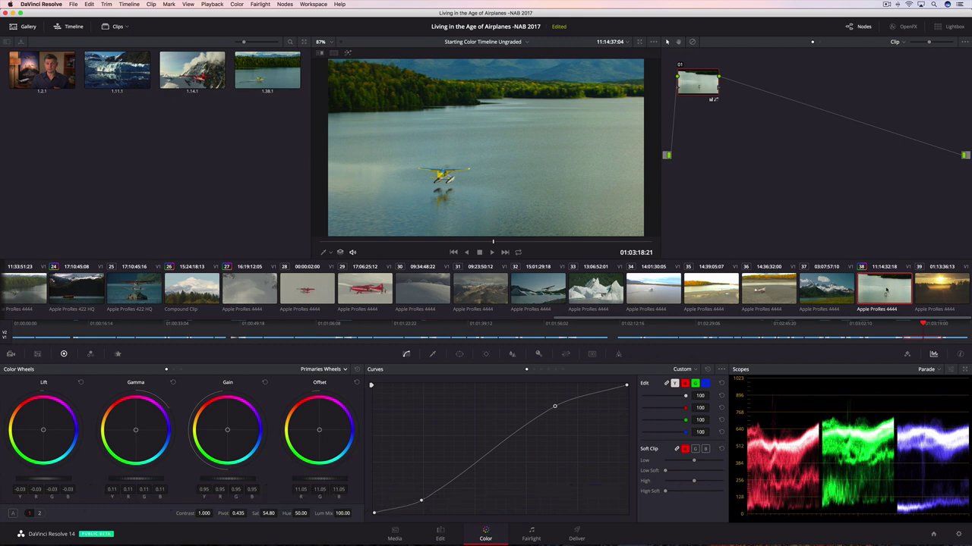
Enable Selected Clips split-screen and shot-match clips 34, 35 and 36 to clip 38.
left_click(334, 53)
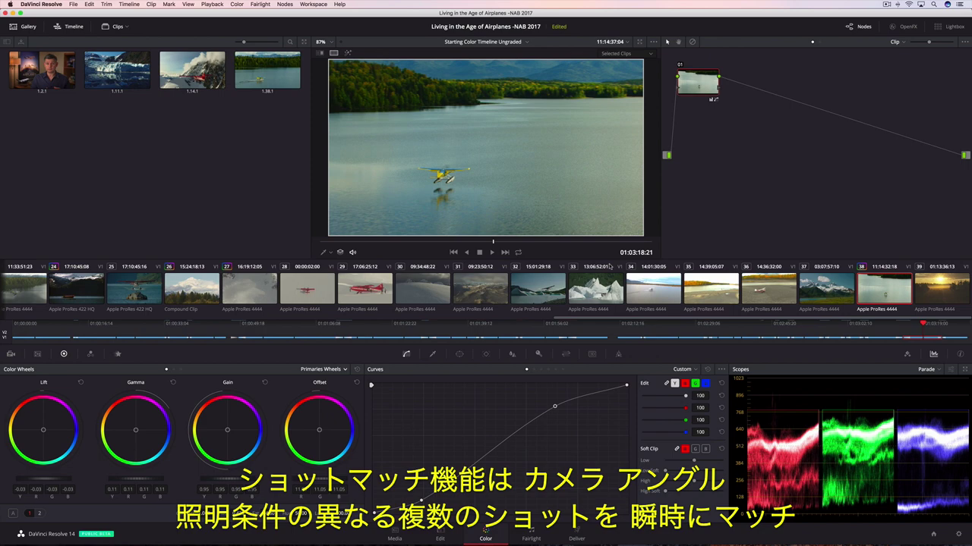
left_click(645, 286, "super")
left_click(711, 286, "super")
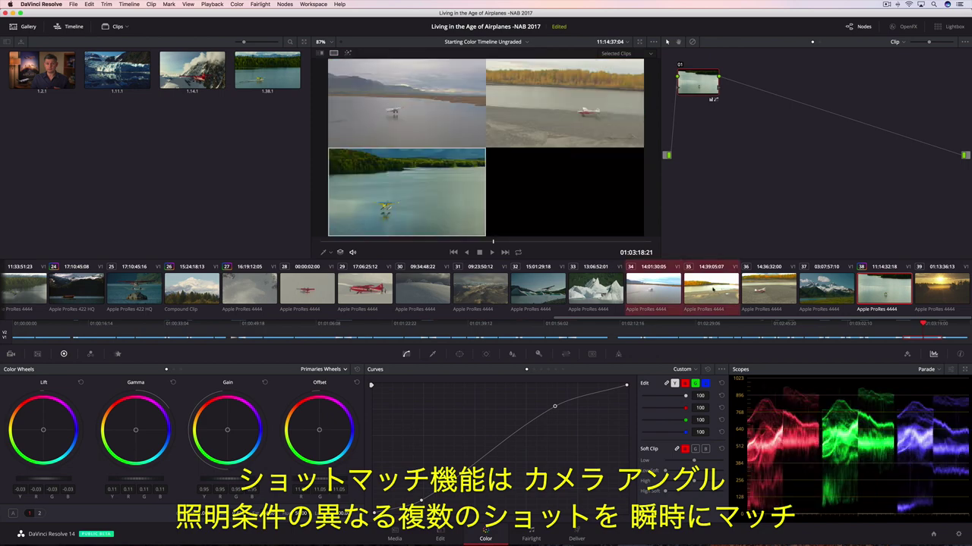
left_click(782, 295, "super")
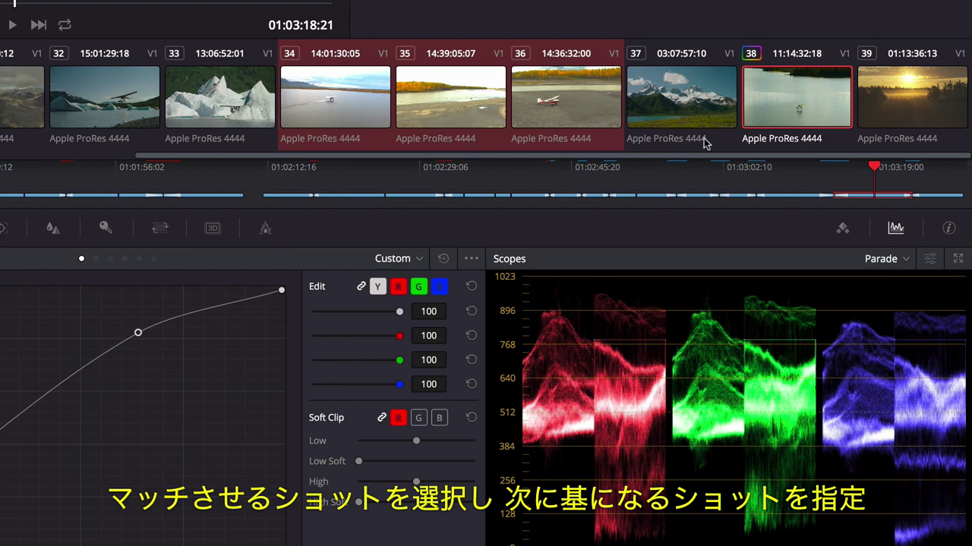
right_click(778, 88)
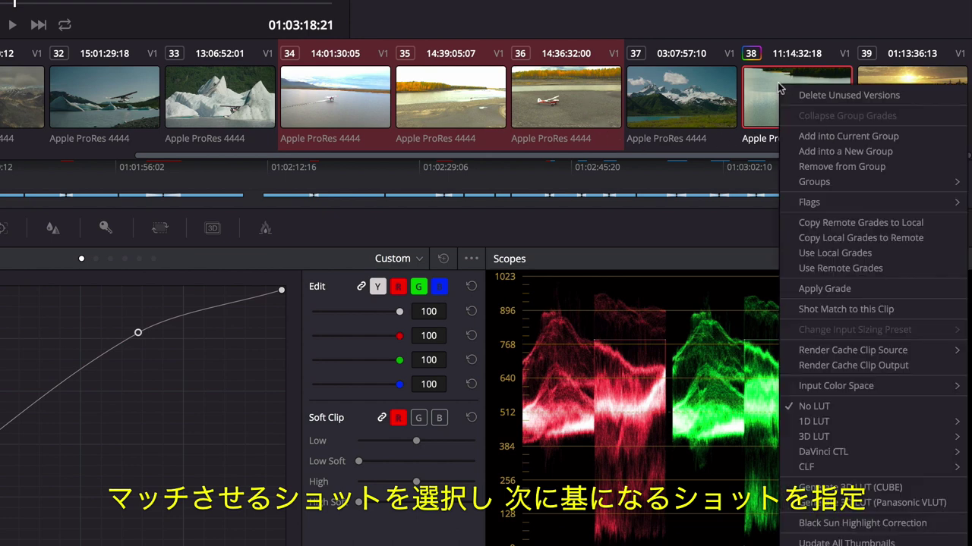
left_click(831, 308)
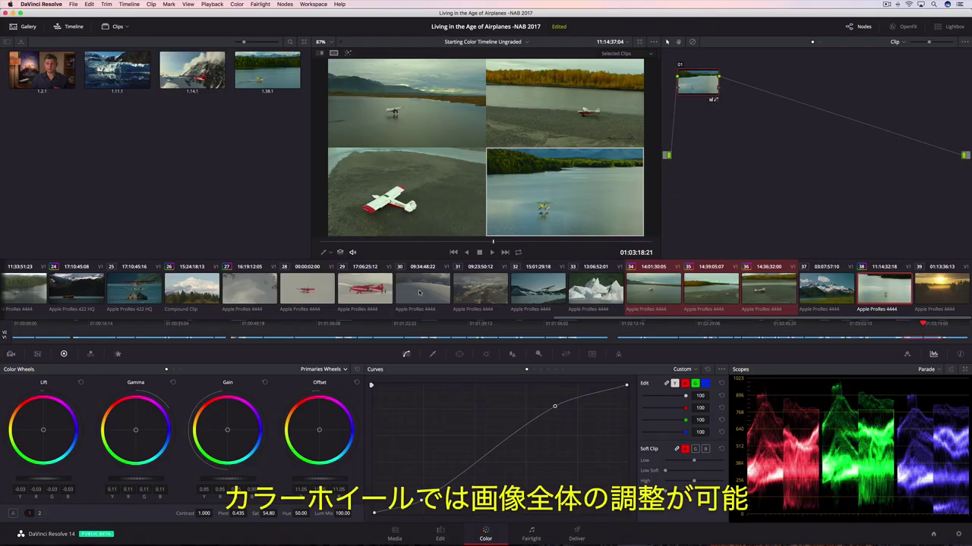
On clip 30, cool the Lift wheel, tint the Gain wheel, and lower the Lift master.
left_click(419, 293)
key("space")
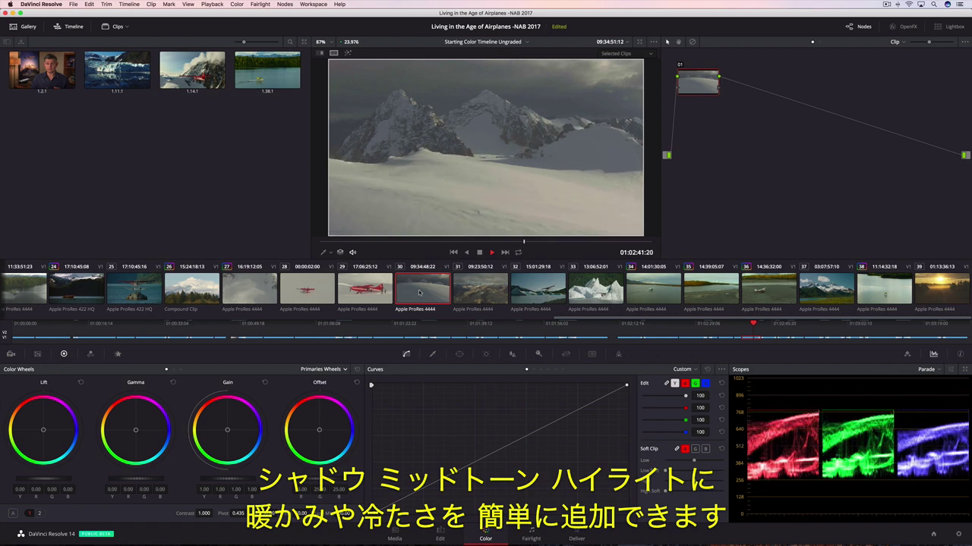
key("space")
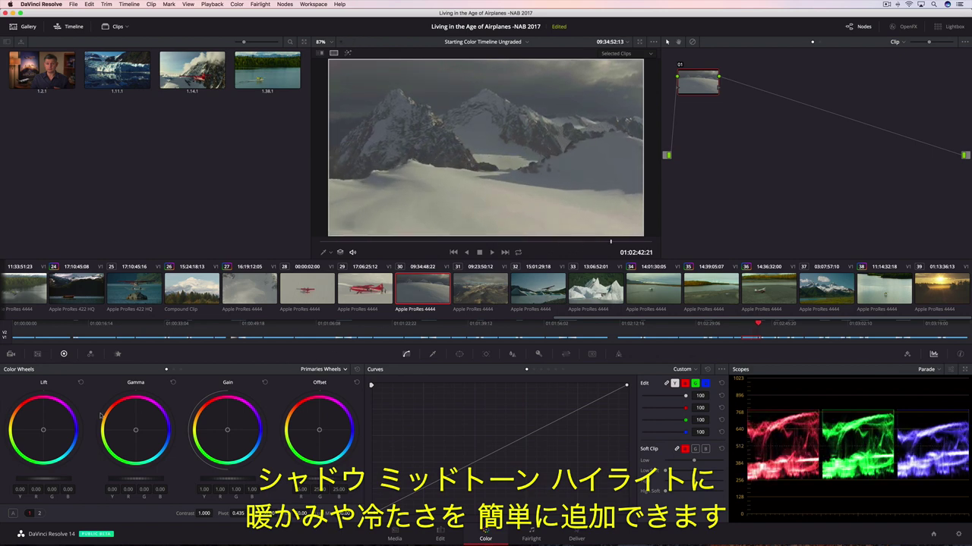
left_click_drag(43, 430, 44, 430)
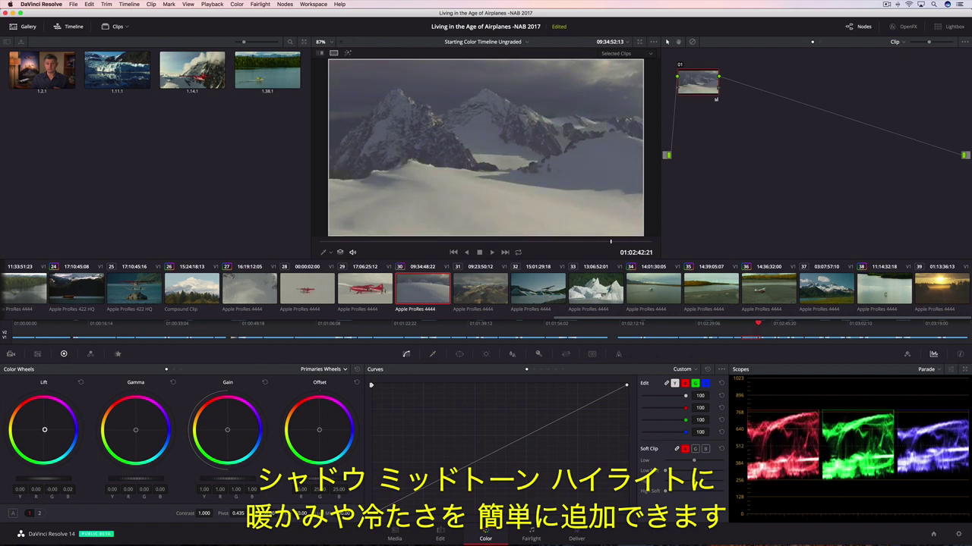
left_click_drag(196, 432, 201, 429)
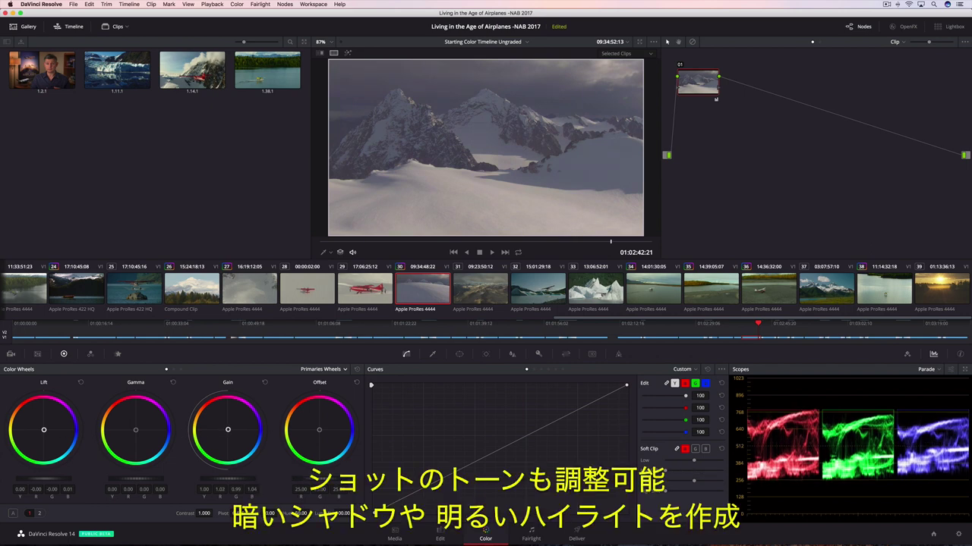
left_click_drag(65, 482, 53, 481)
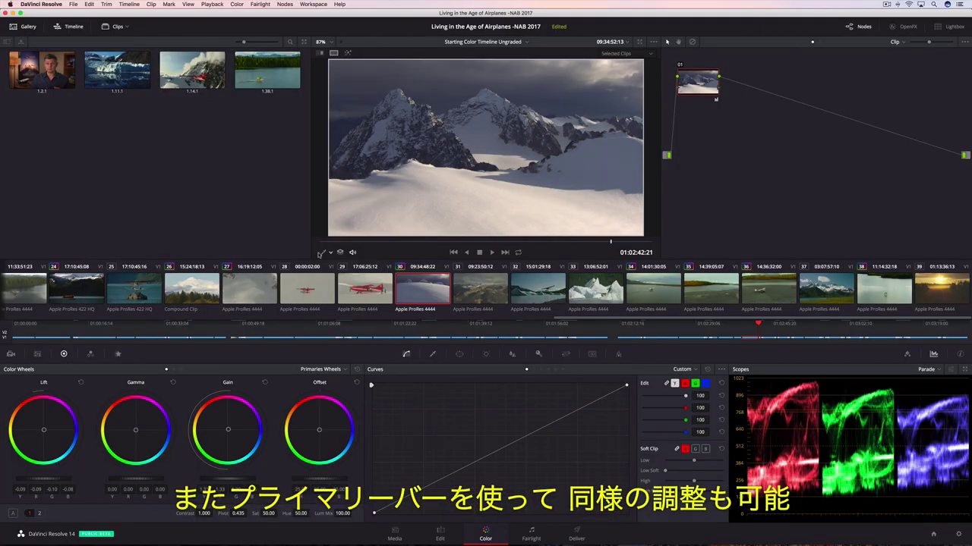
On seaplane clip 25, raise the Gain bars to Y 1.60 and B 1.12.
left_click(136, 291)
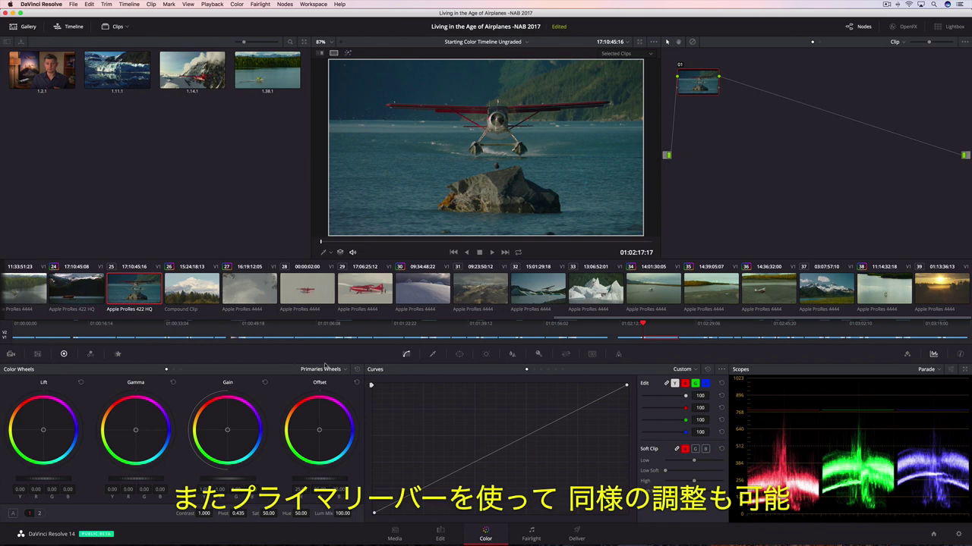
left_click(343, 370)
left_click(341, 387)
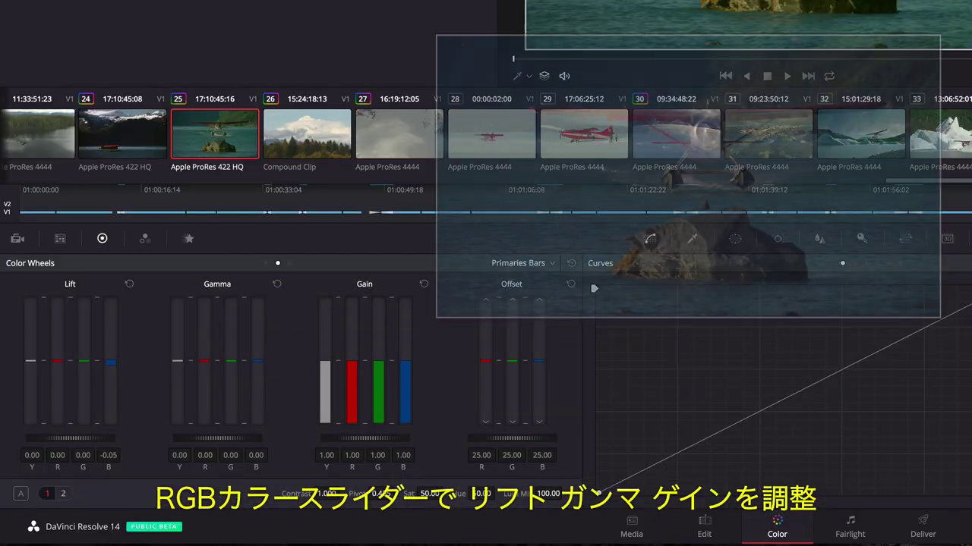
left_click_drag(231, 361, 231, 363)
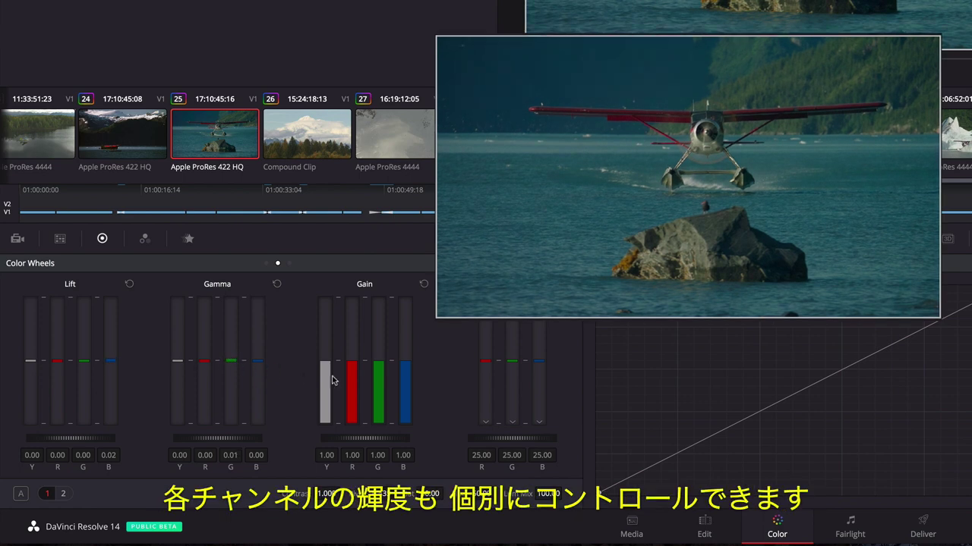
left_click_drag(404, 366, 404, 358)
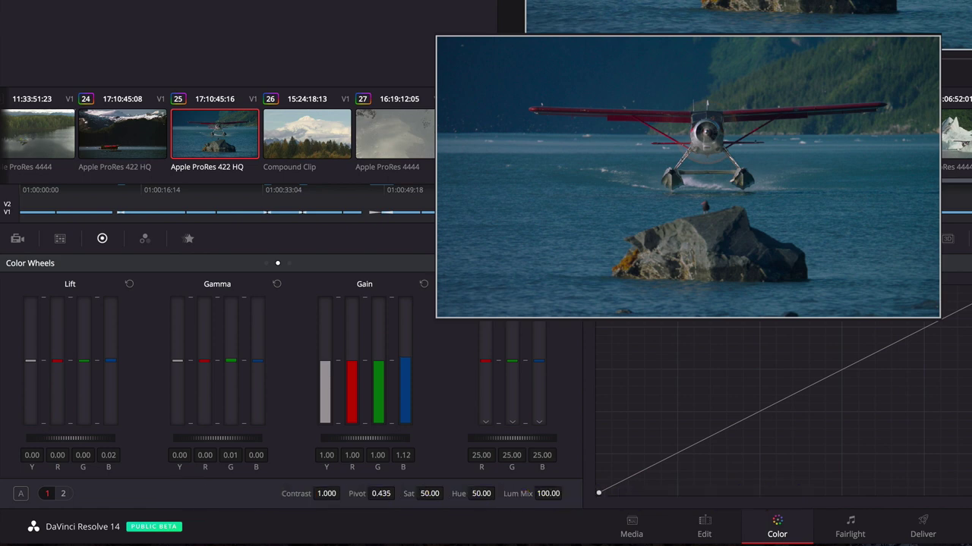
left_click_drag(325, 361, 325, 343)
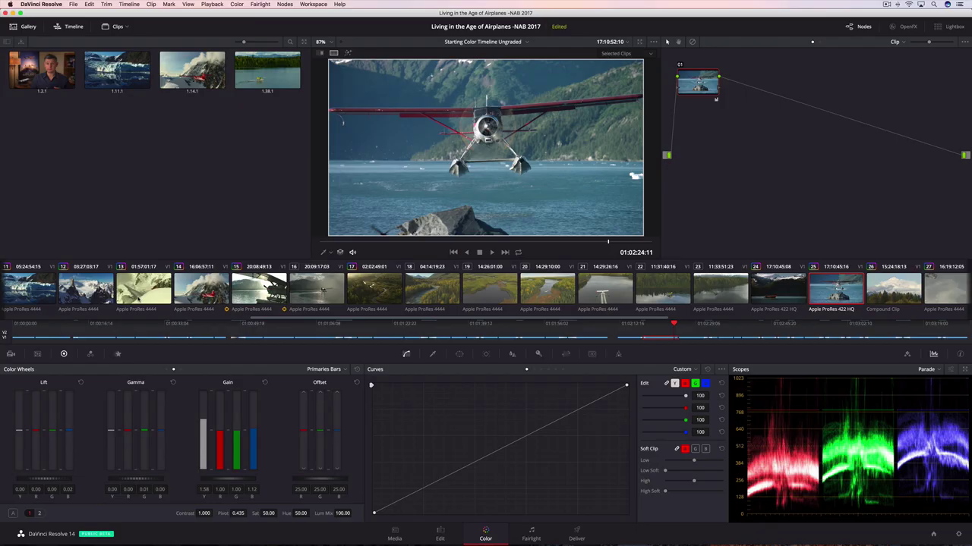
Set clip 13's Temperature to -1130.0 and Tint to 39.50.
left_click(144, 289)
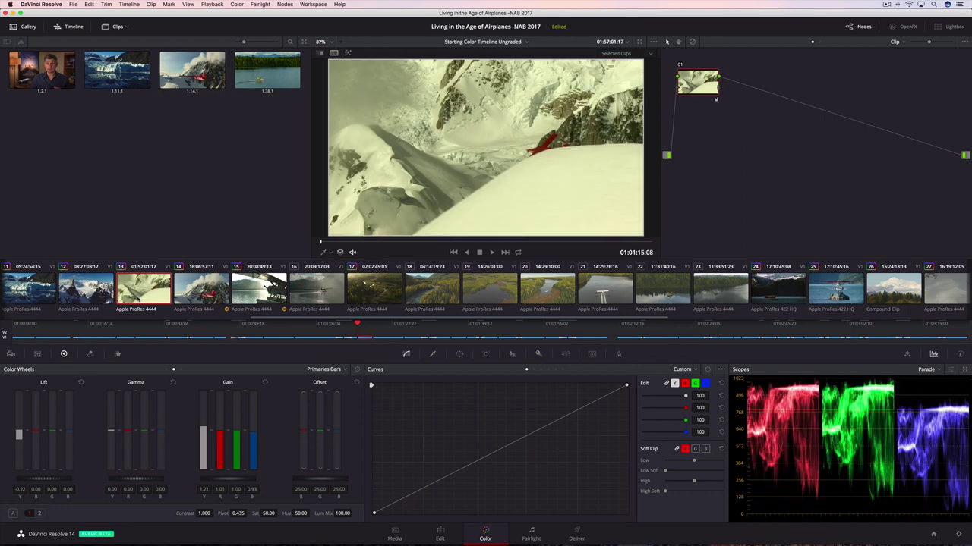
key("space")
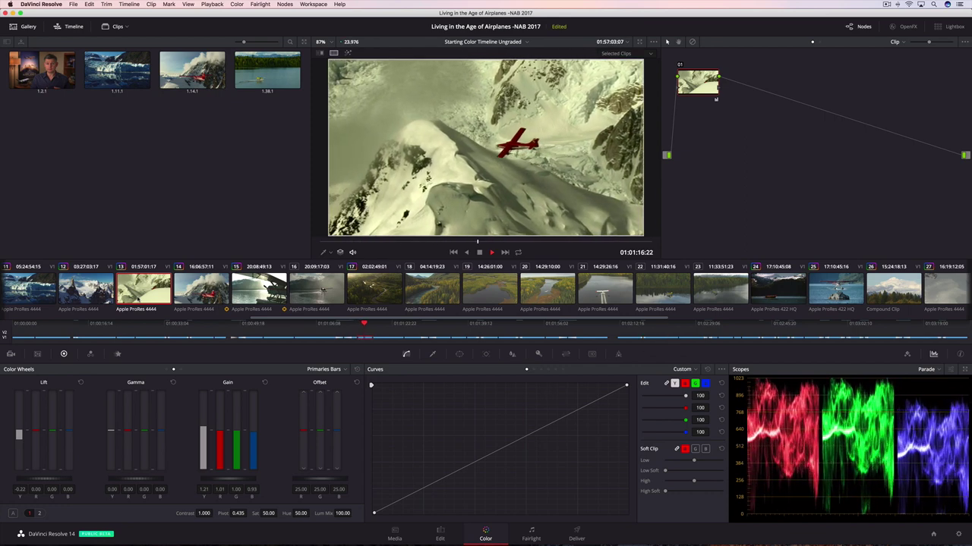
key("space")
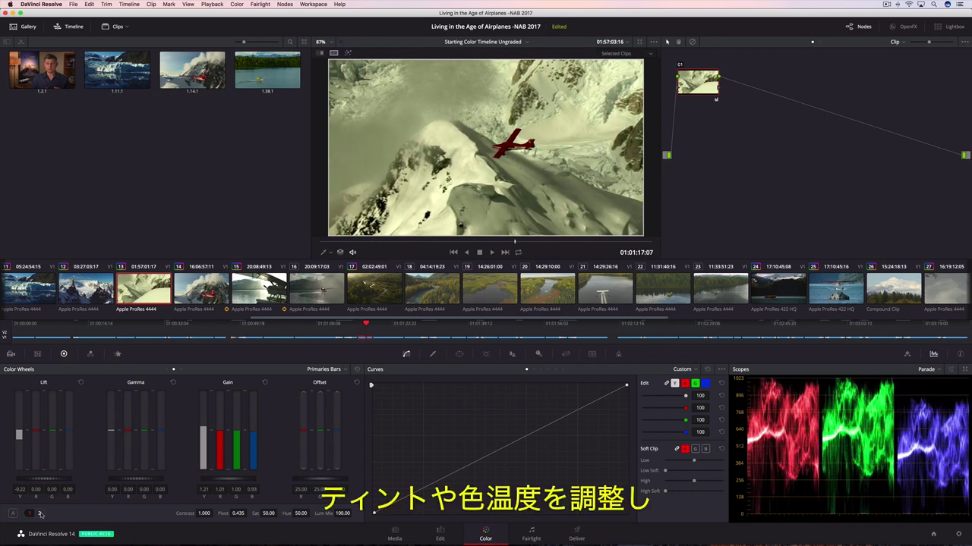
left_click(41, 514)
left_click_drag(119, 515, 131, 514)
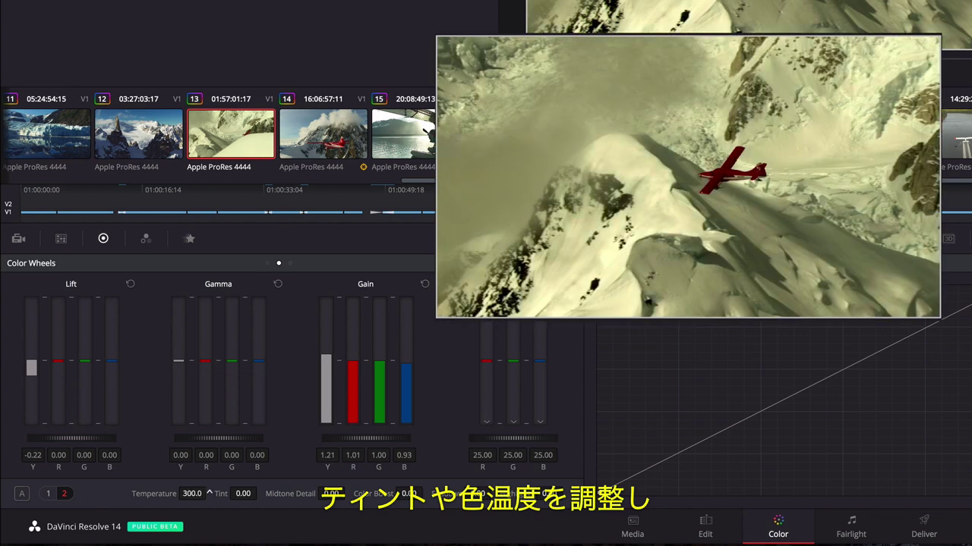
left_click_drag(209, 493, 260, 492)
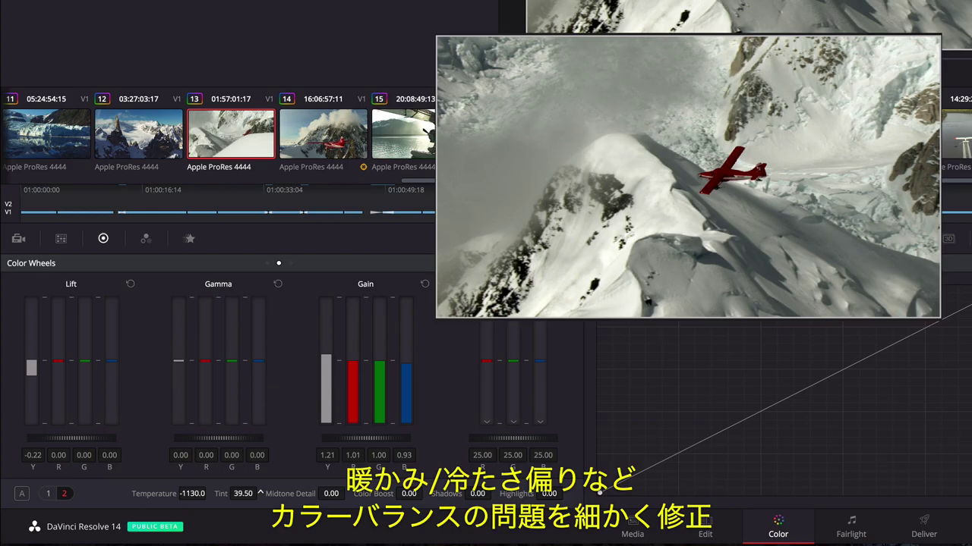
On misty seaplane clip 16, adjust the blue and red custom curves.
left_click(508, 147)
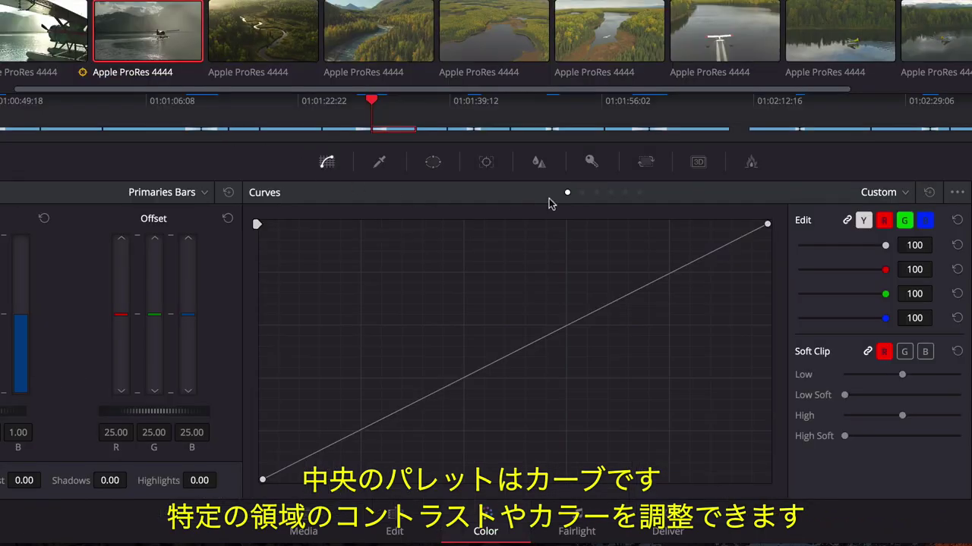
left_click(527, 371)
left_click(639, 193)
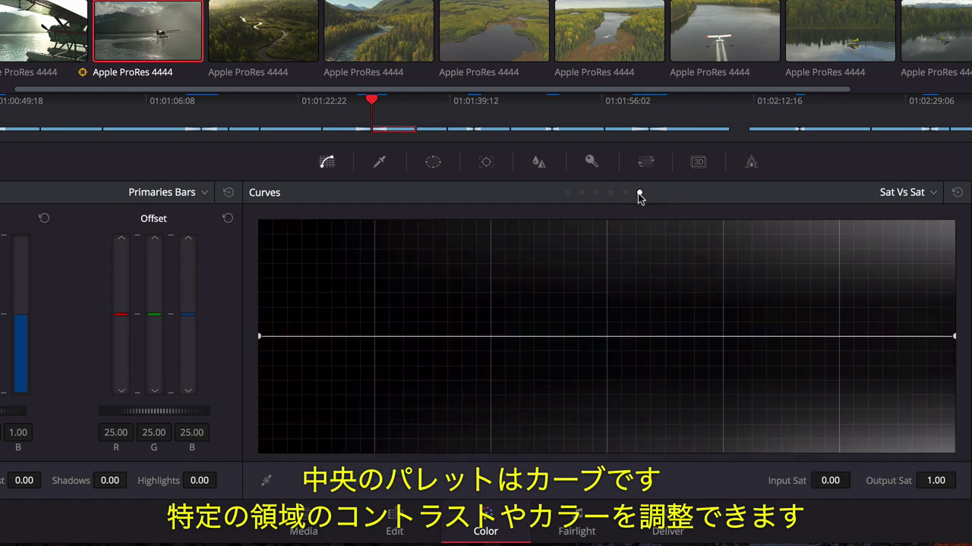
left_click(568, 194)
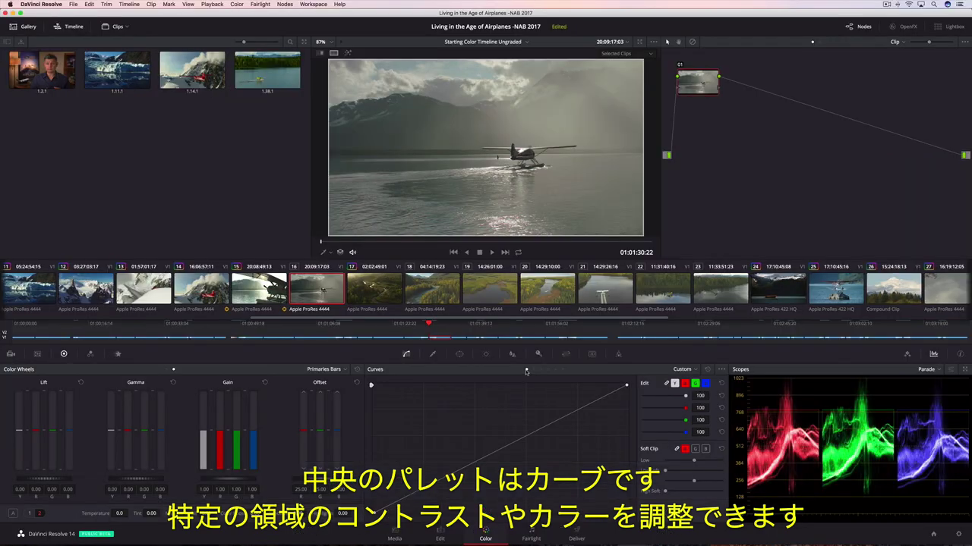
left_click(704, 384)
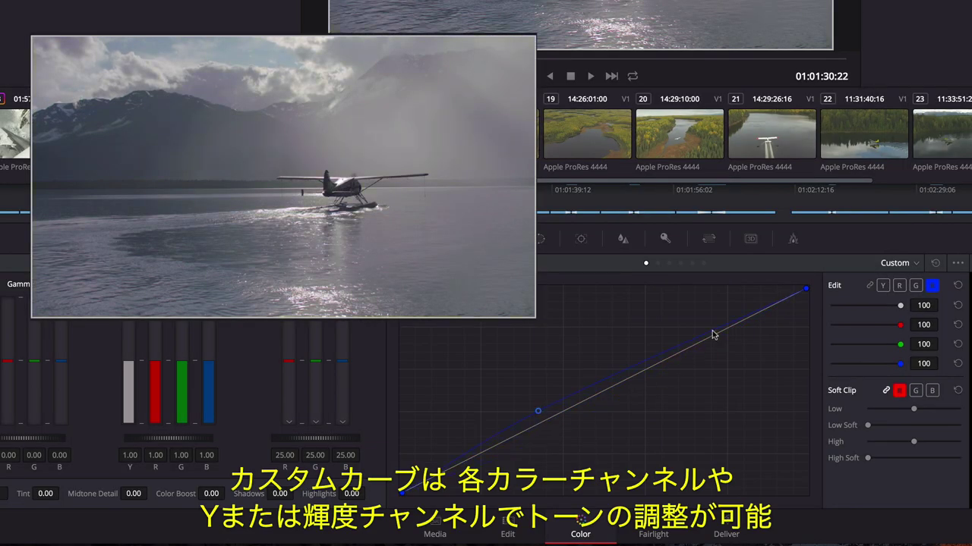
left_click(899, 286)
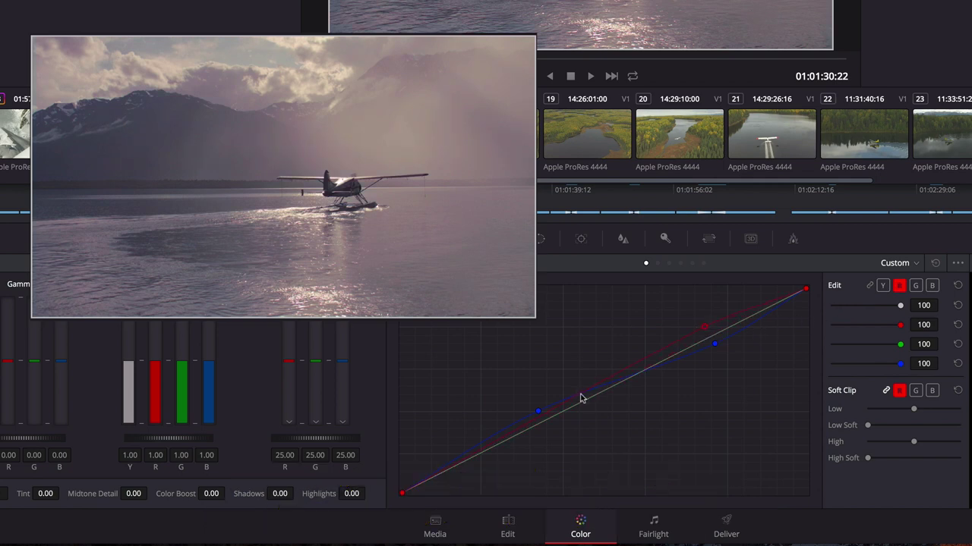
Add a luma S-curve to clip 16 and play back the result.
left_click(881, 286)
left_click_drag(528, 433, 530, 461)
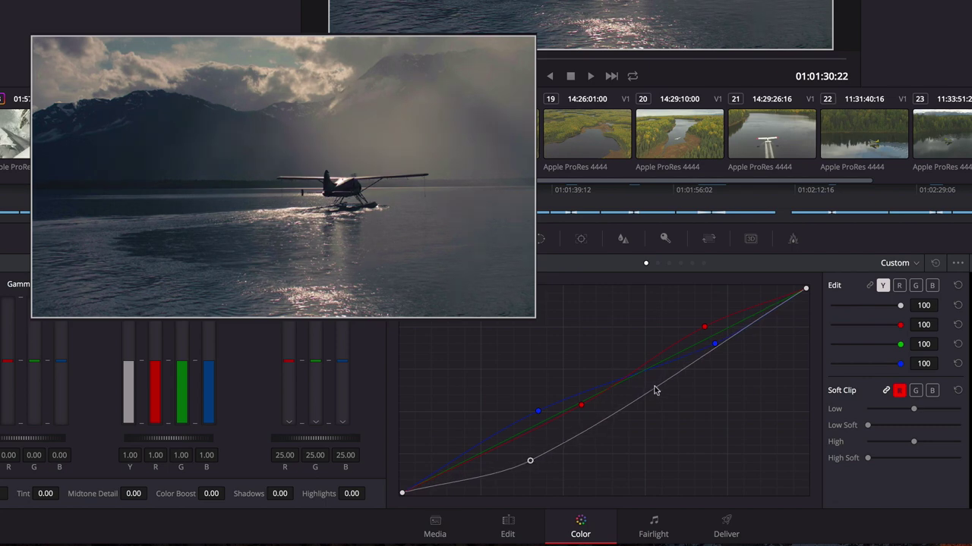
left_click_drag(657, 388, 659, 354)
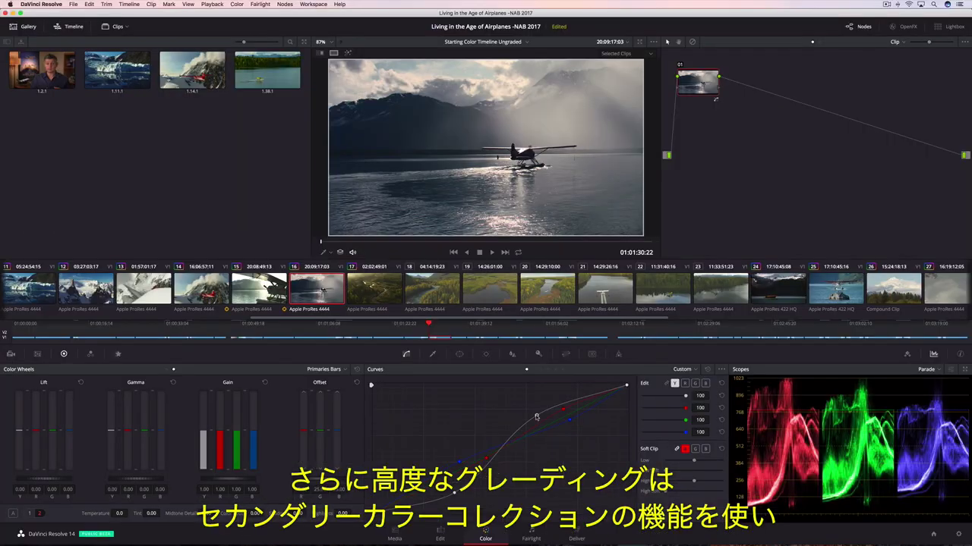
key("space")
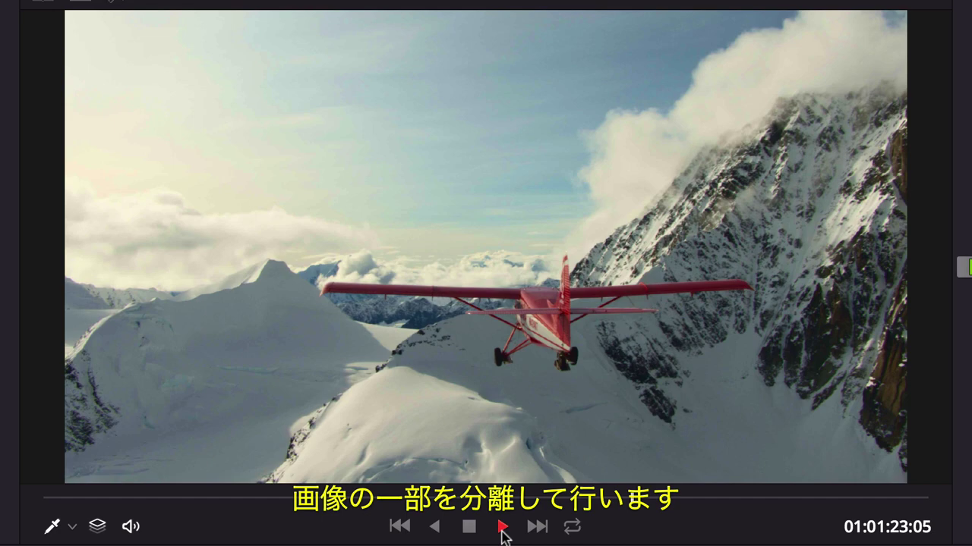
Shift the red plane to magenta with a Hue vs Hue curve, compare bypassed, and play.
left_click(468, 526)
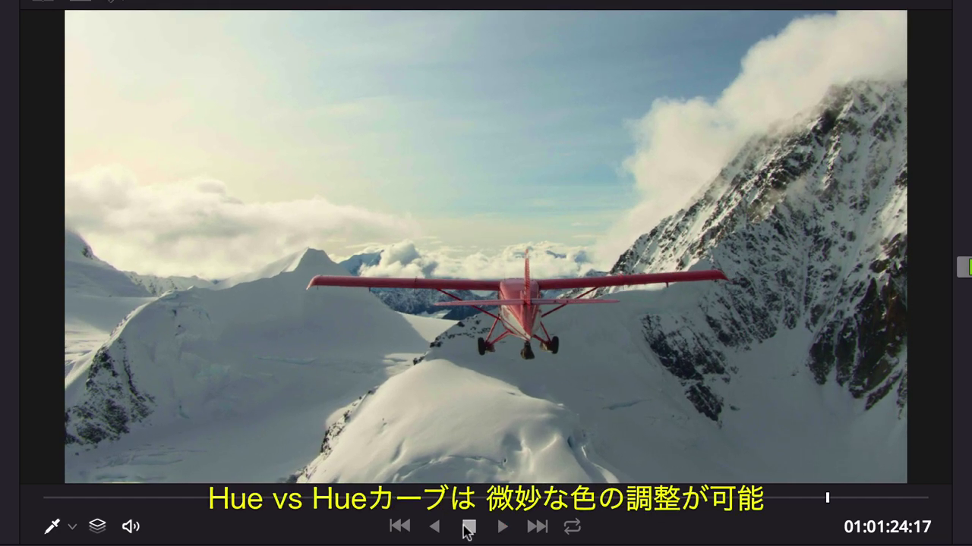
left_click(64, 504)
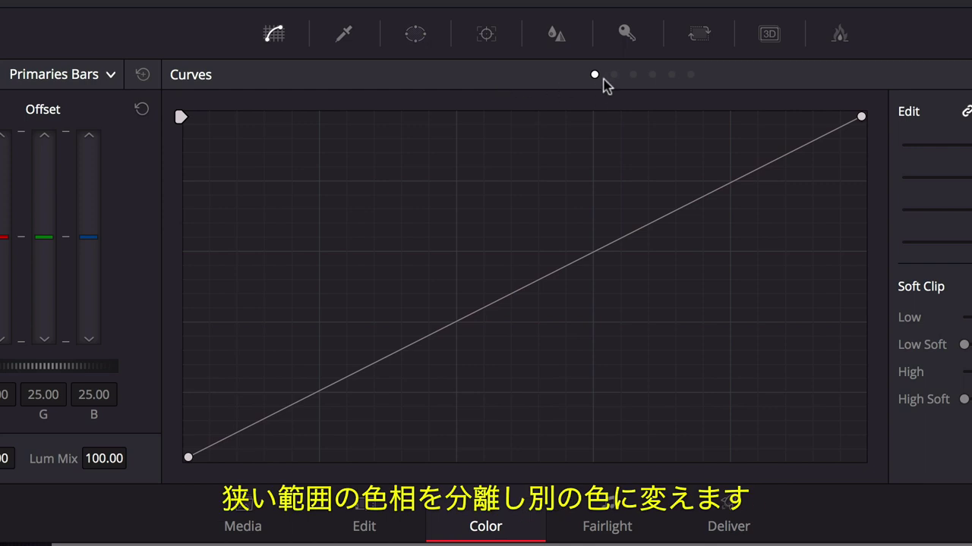
left_click(614, 74)
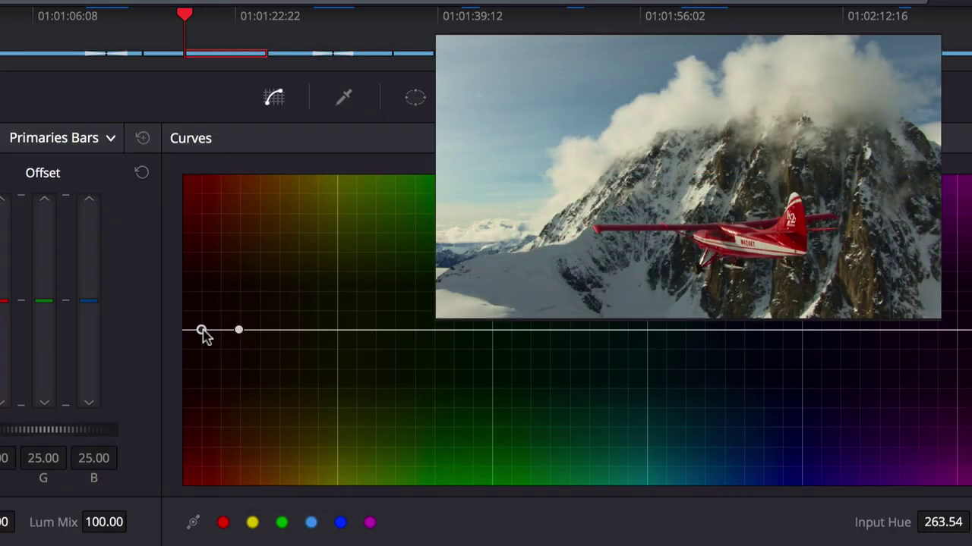
left_click_drag(204, 331, 203, 278)
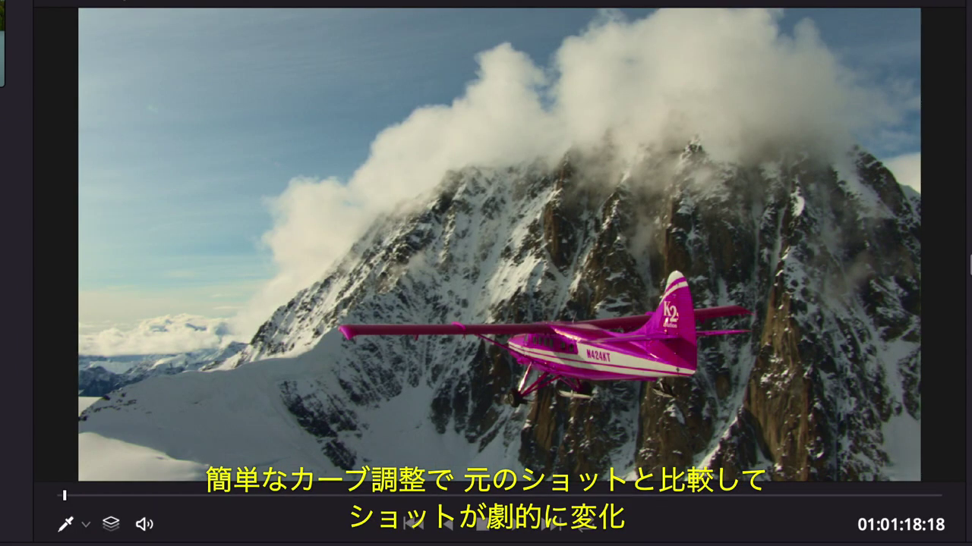
key("shift+d")
key("shift+d")
key("space")
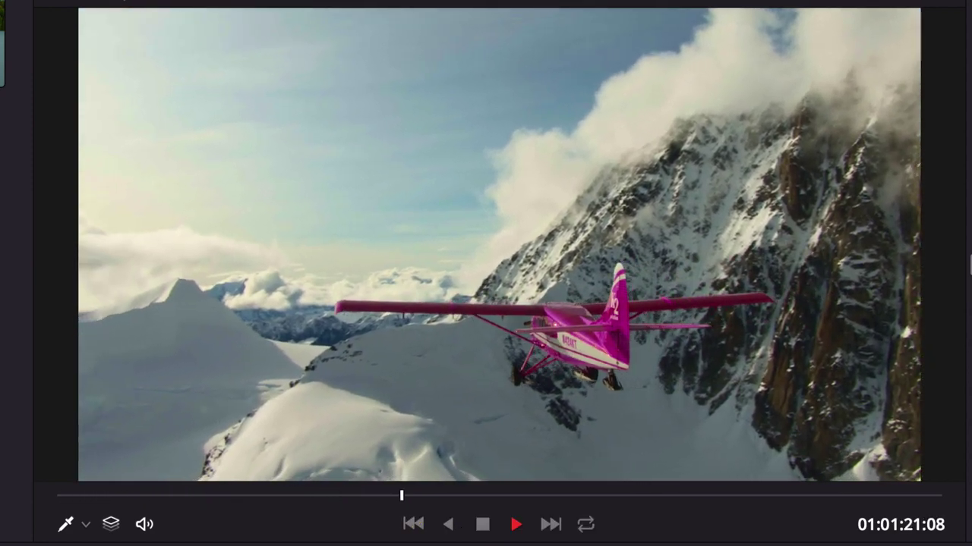
Key the forest on node 02 with a 3D qualifier stroke along the tree line.
key("space")
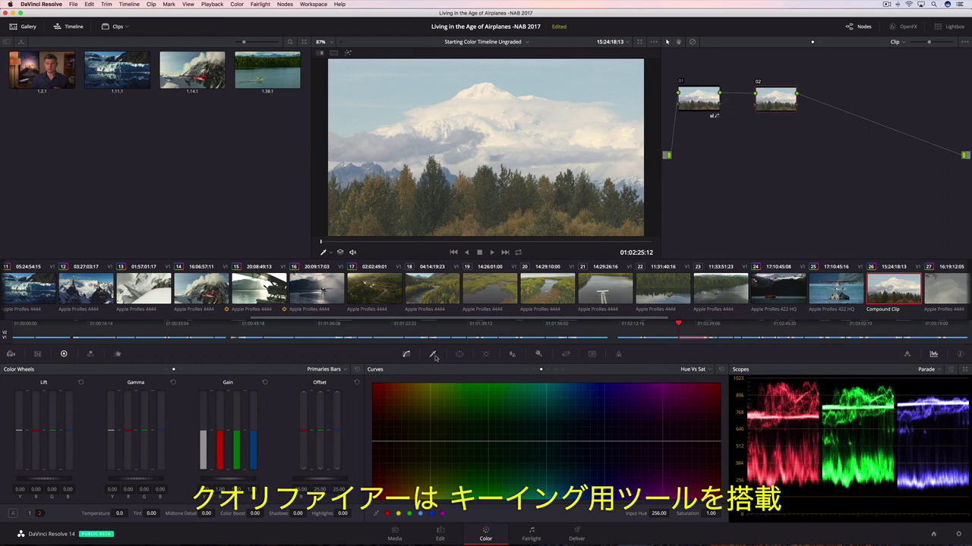
left_click(433, 356)
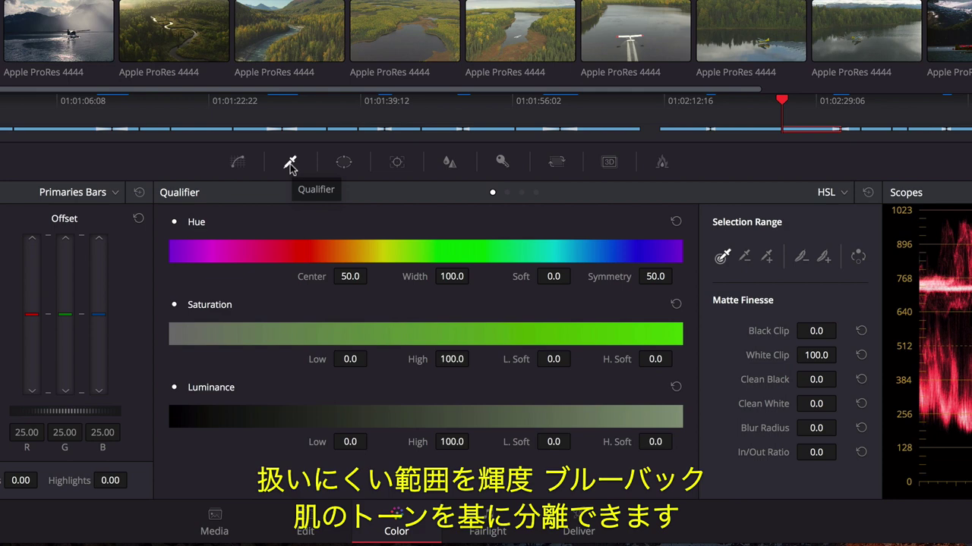
left_click(836, 194)
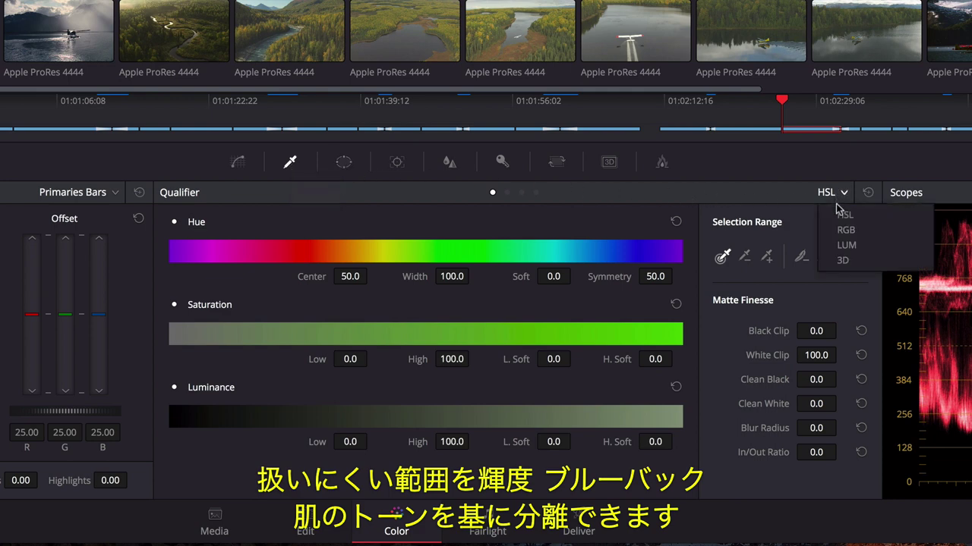
left_click(843, 261)
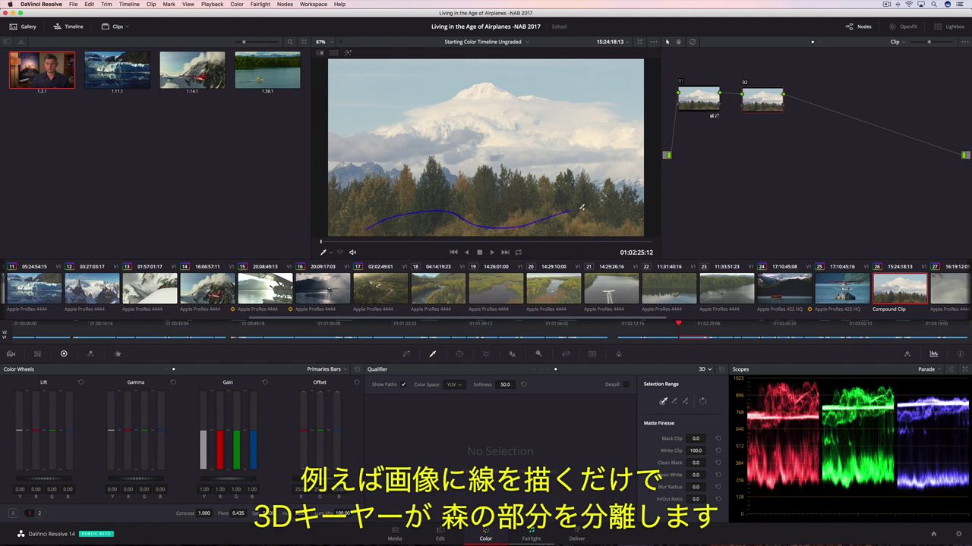
left_click_drag(622, 215, 620, 220)
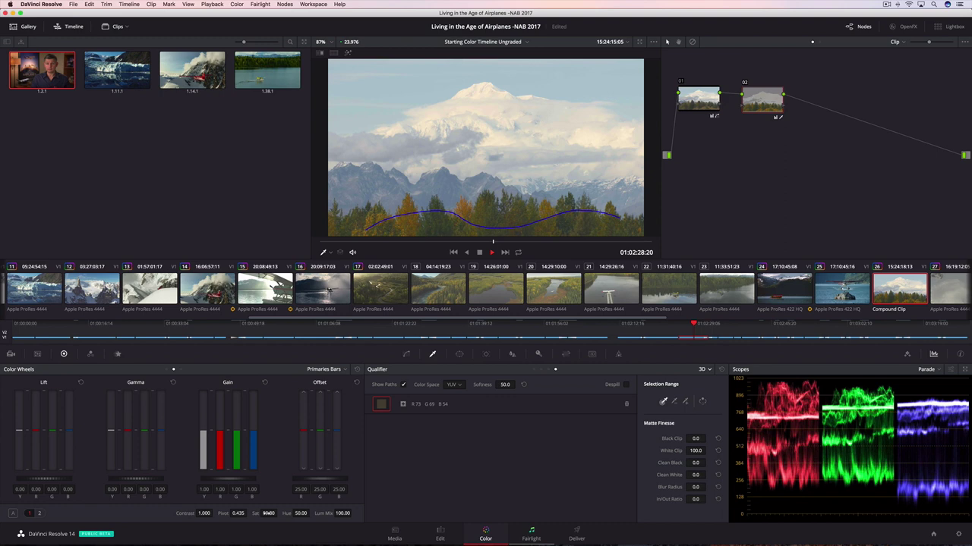
key("space")
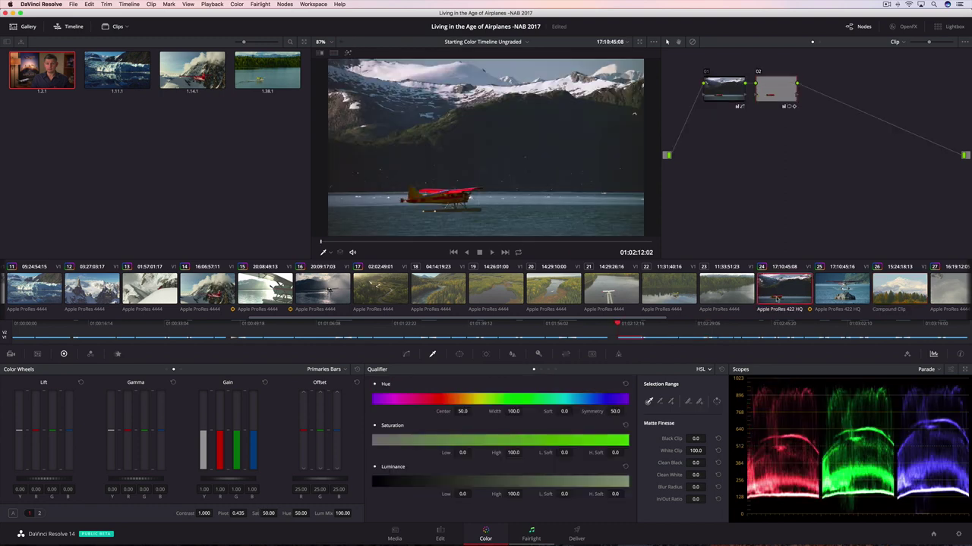
left_click(491, 252)
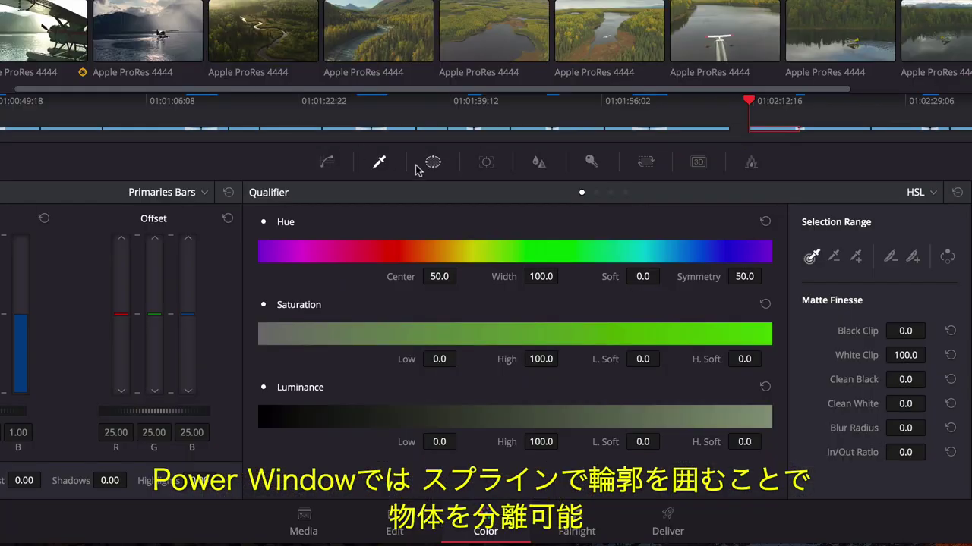
Draw a closed Power Curve window around the seaplane's tail, belly, nose, wing and fin.
left_click(432, 162)
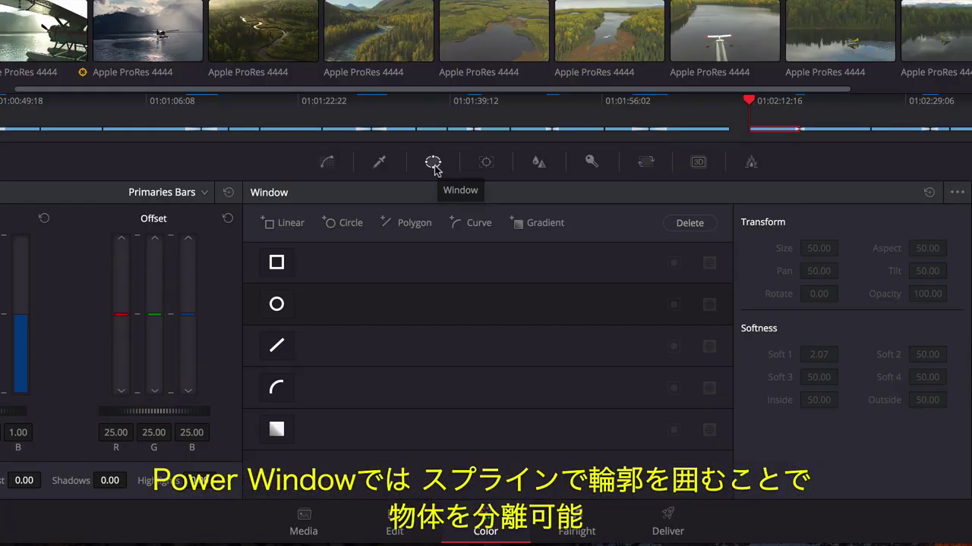
left_click(277, 390)
left_click(159, 255)
left_click(174, 271)
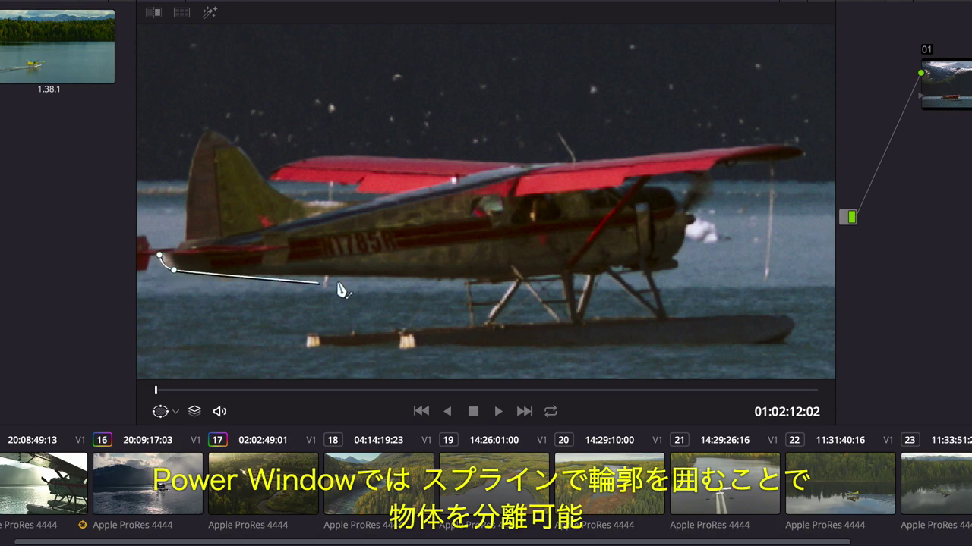
left_click(501, 279)
left_click(674, 261)
left_click(686, 226)
left_click(664, 187)
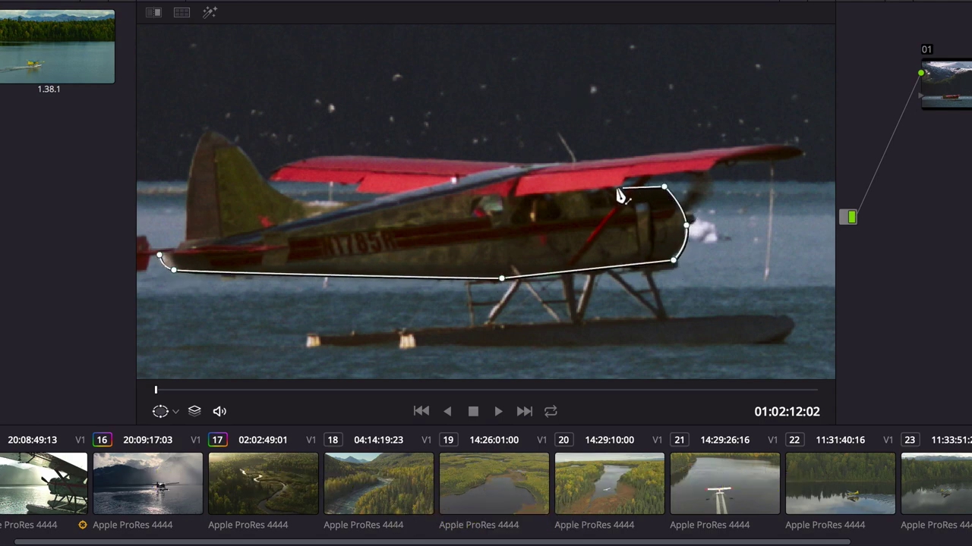
left_click(580, 194)
left_click(619, 185)
left_click(624, 177)
left_click(706, 170)
left_click(733, 160)
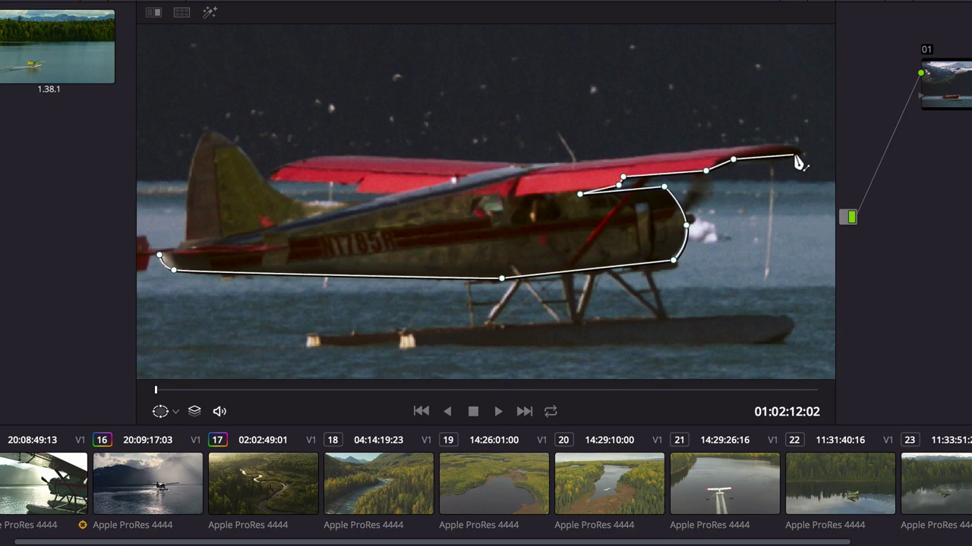
left_click(798, 155)
left_click(783, 144)
left_click(551, 160)
left_click(456, 160)
left_click(328, 155)
left_click(278, 168)
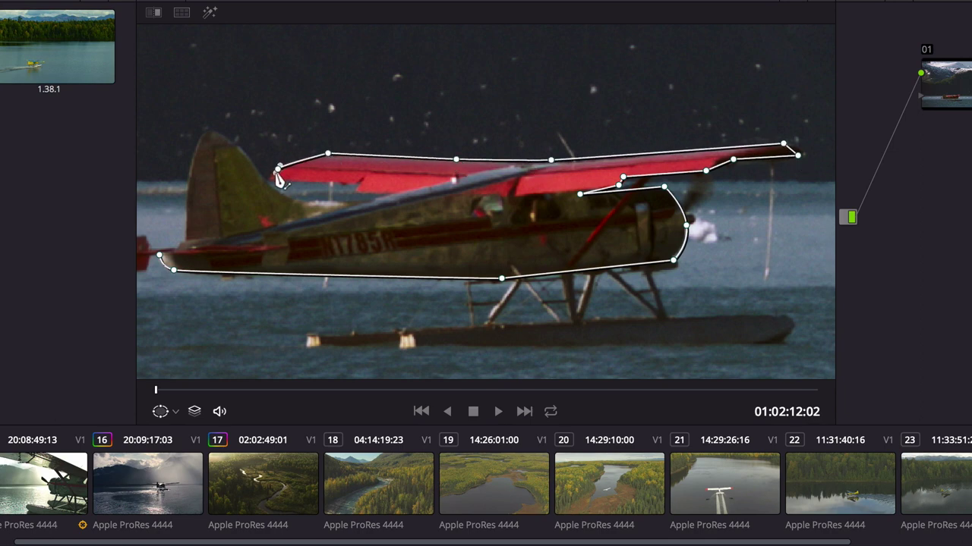
left_click(354, 188)
left_click(396, 193)
left_click(308, 215)
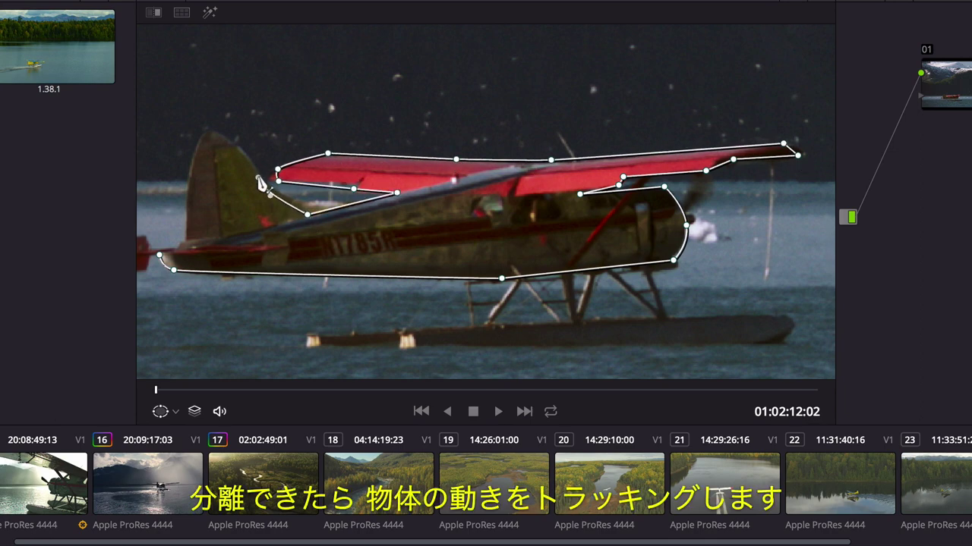
left_click(263, 186)
left_click(219, 135)
left_click(197, 146)
left_click(185, 240)
left_click(160, 255)
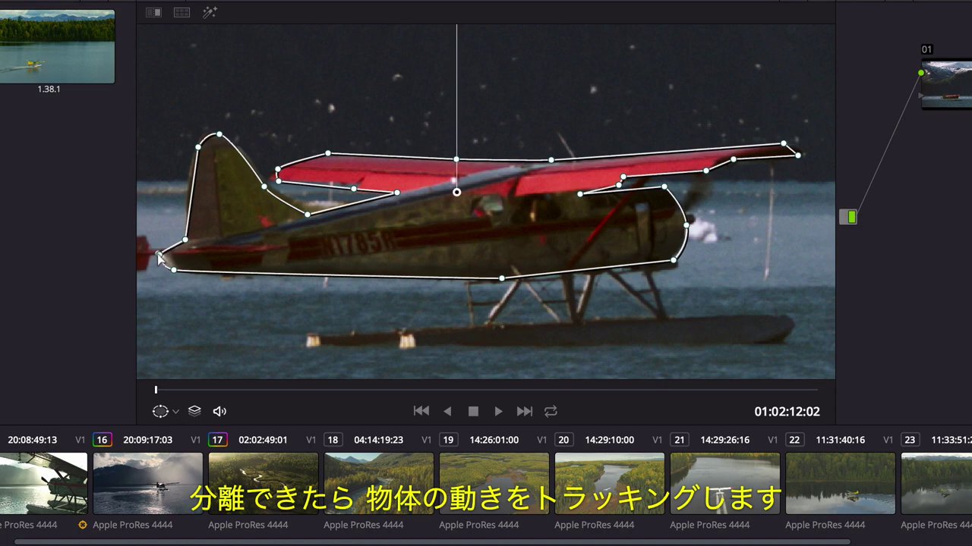
Refit the window's points onto the red wing and track it backward through the clip.
left_click(412, 163)
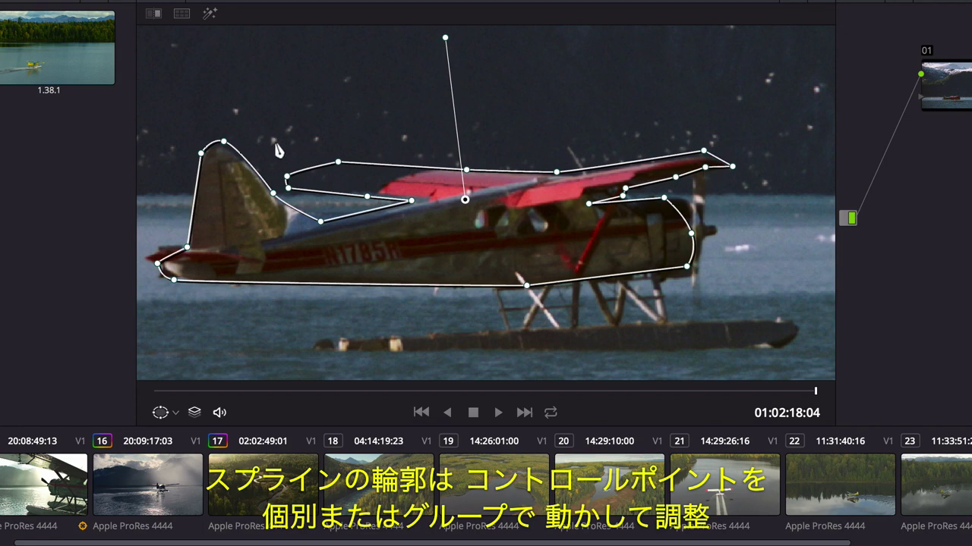
left_click_drag(278, 127, 373, 199)
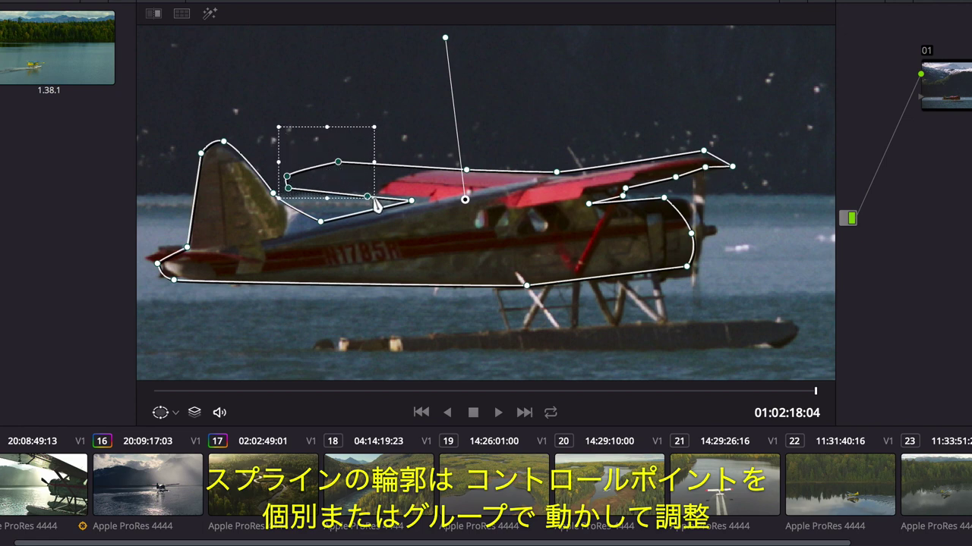
left_click_drag(337, 170, 422, 175)
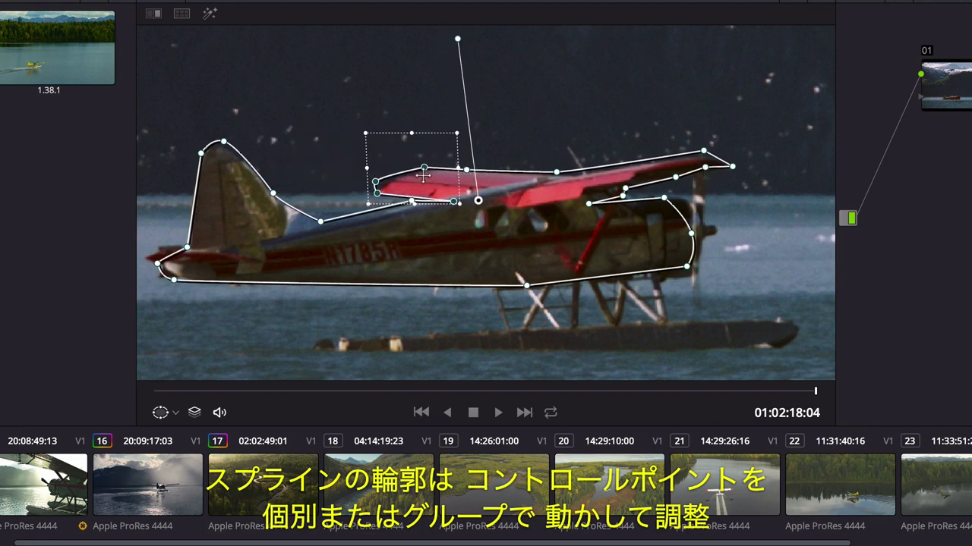
left_click_drag(350, 122, 361, 130)
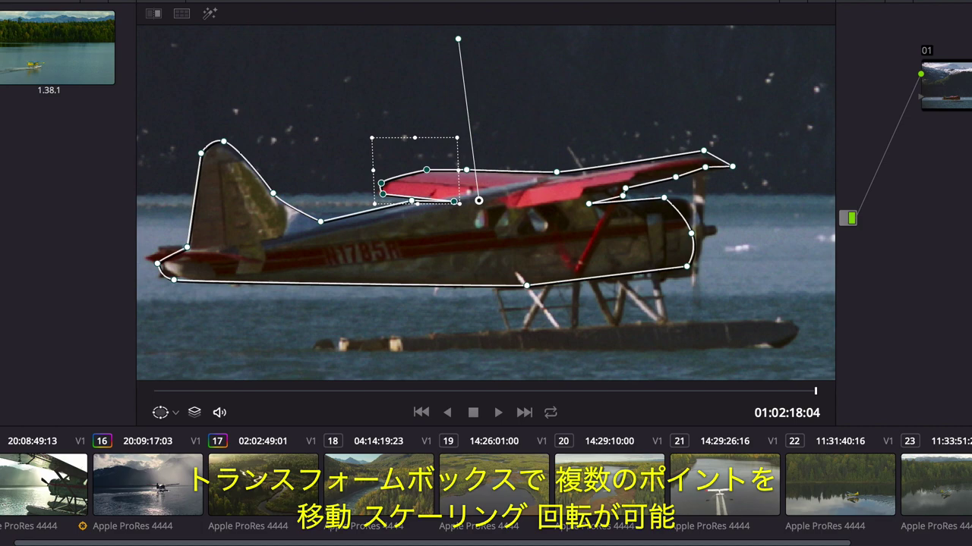
key("alt+t")
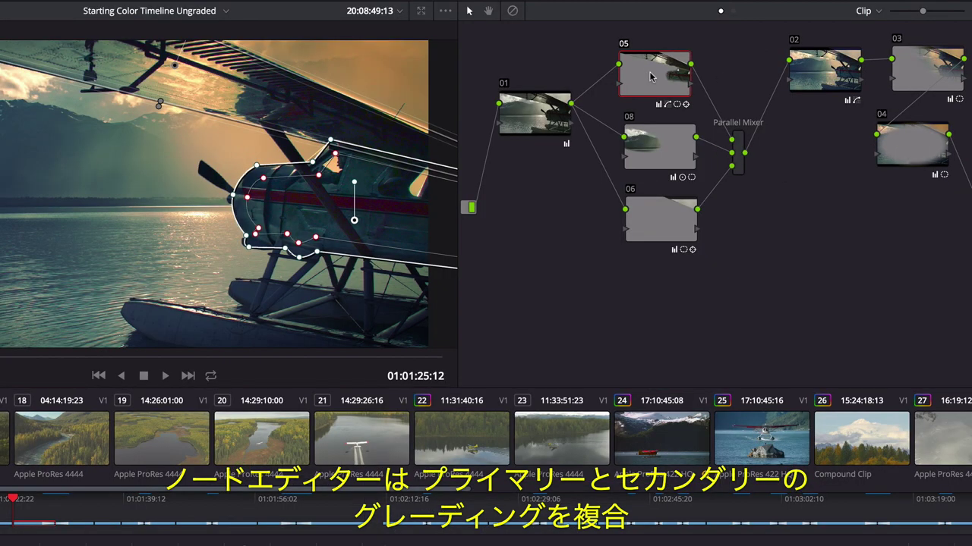
Rearrange the node tree so node 03 sits after the Parallel Mixer, just before node 02.
left_click(651, 144)
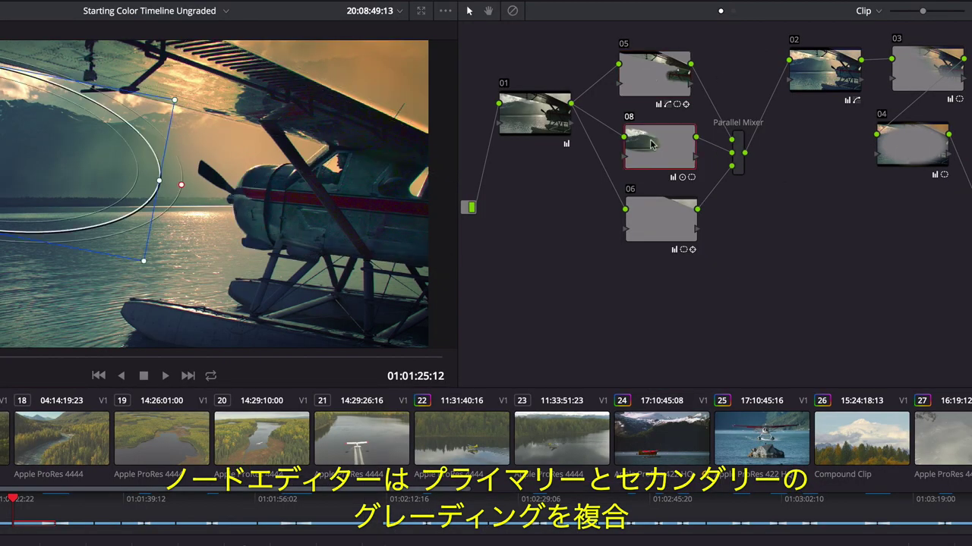
left_click(653, 214)
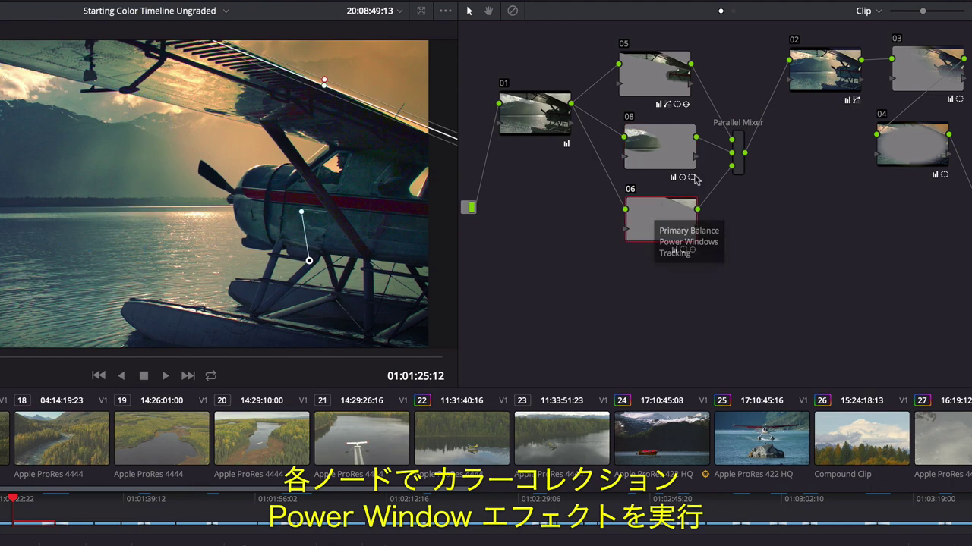
left_click(833, 74)
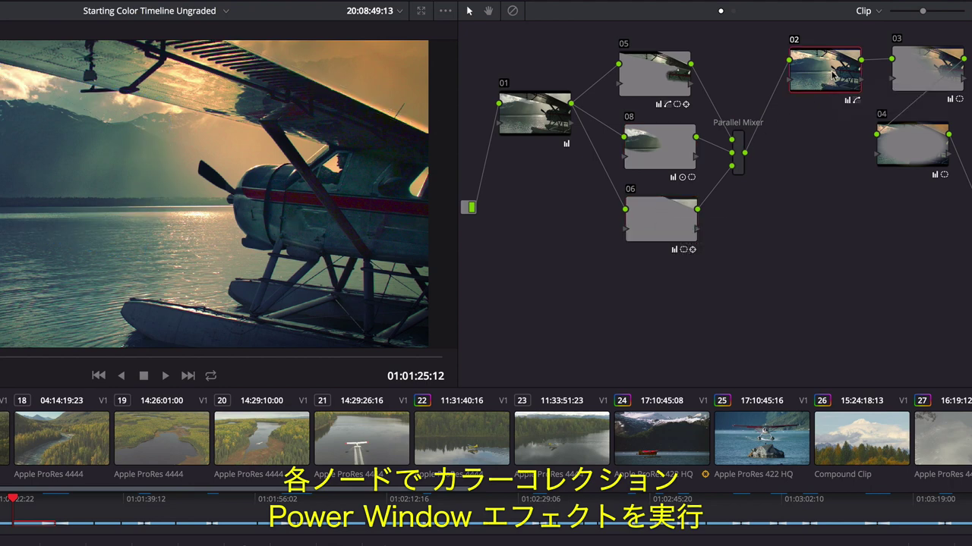
left_click(913, 73)
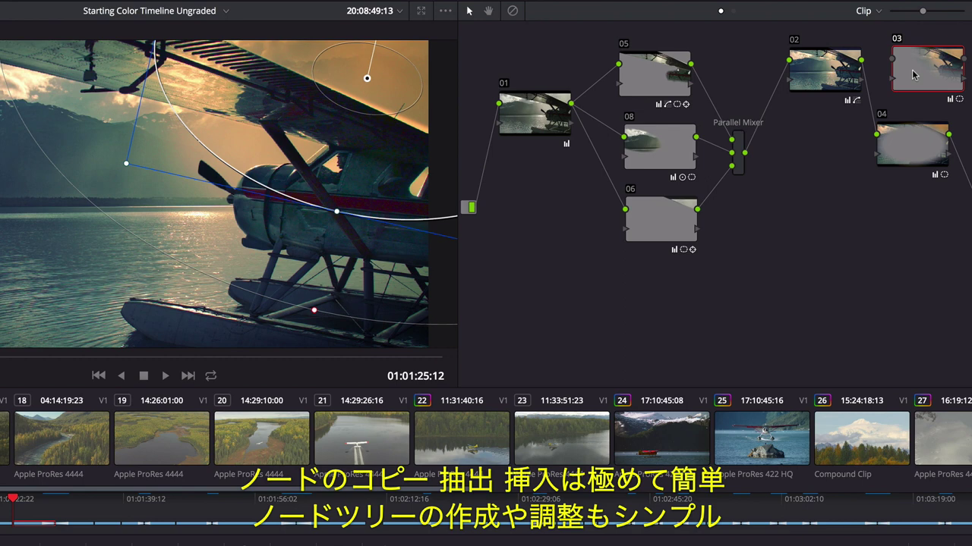
left_click_drag(913, 74, 752, 110)
left_click_drag(827, 79, 894, 69)
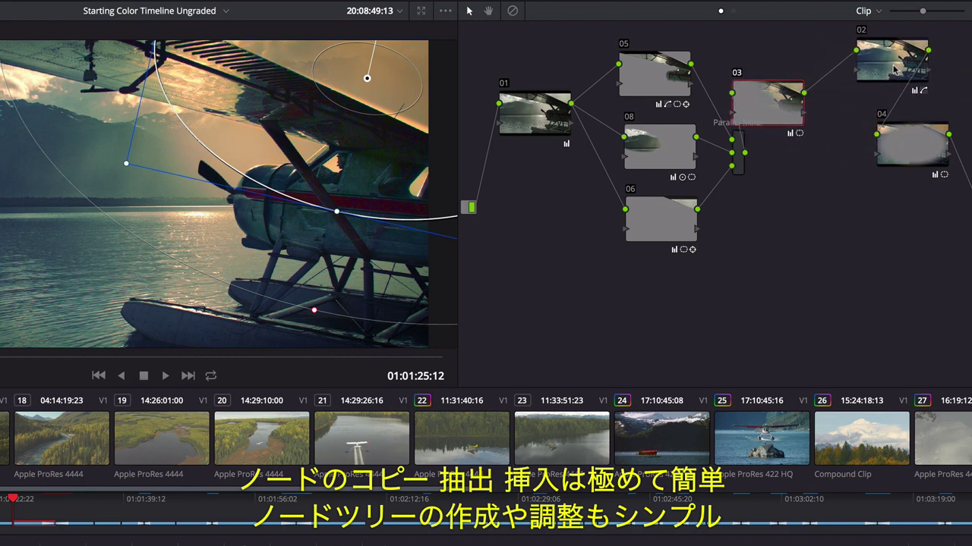
left_click_drag(786, 102, 815, 75)
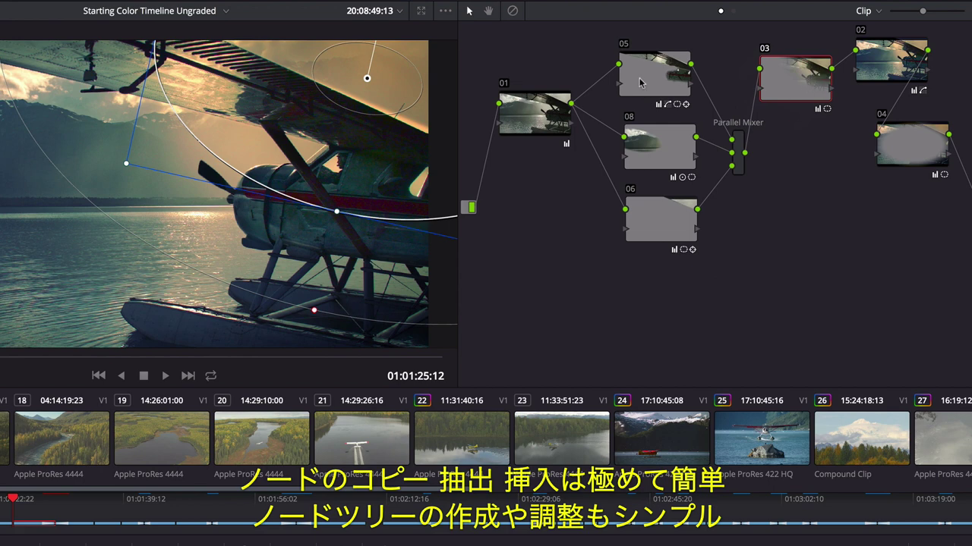
Make nodes 05, 08, 06 a compound node, decompose it, then move nodes 03, 02, 04.
left_click_drag(589, 35, 734, 258)
right_click(667, 151)
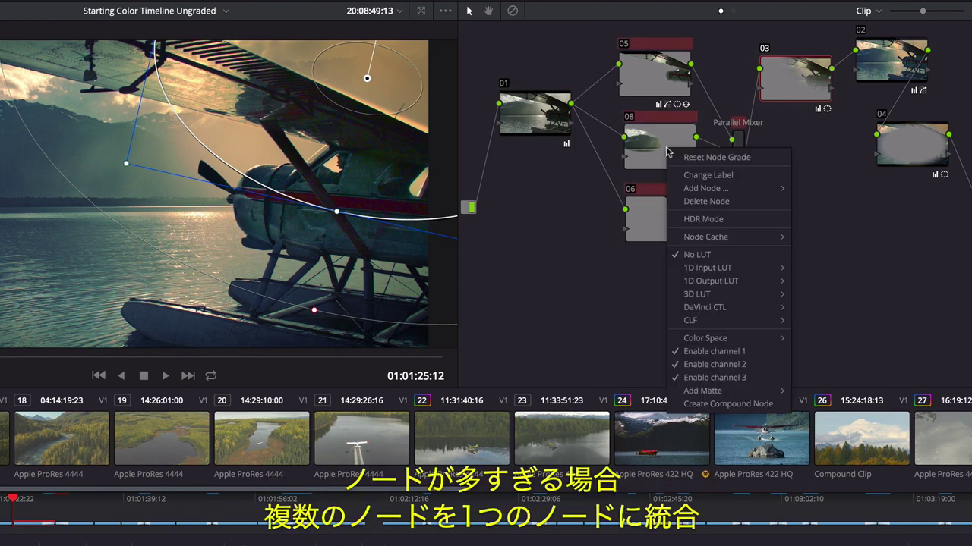
left_click(714, 403)
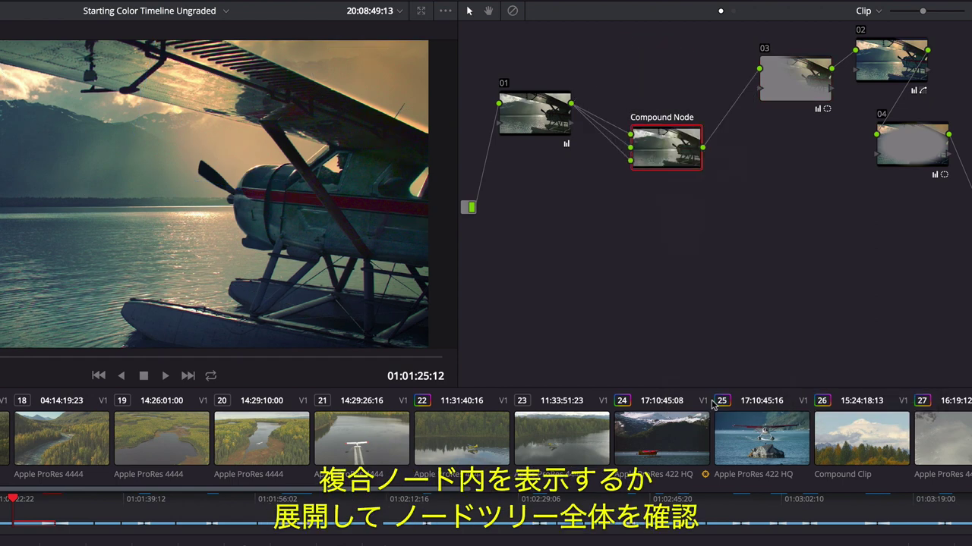
right_click(659, 120)
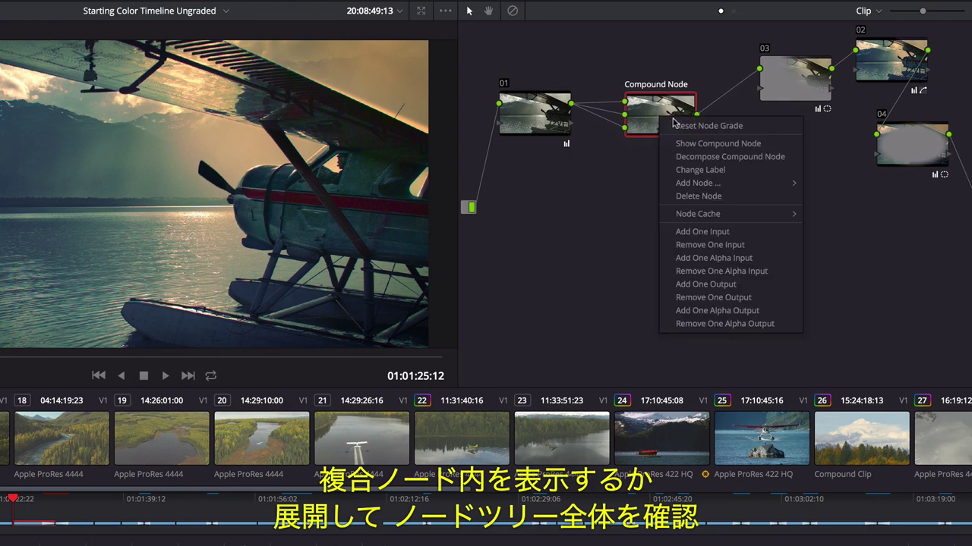
left_click(721, 160)
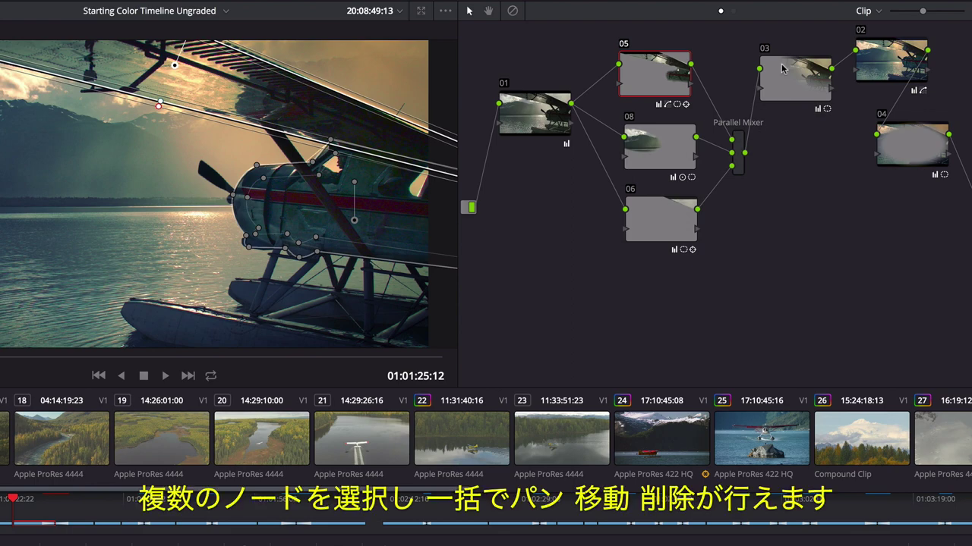
left_click_drag(790, 42, 927, 215)
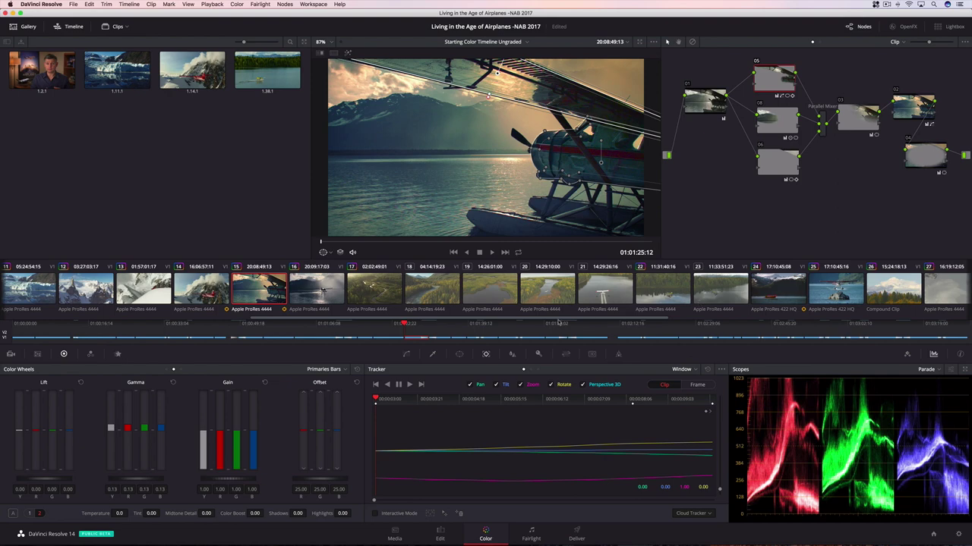
Put the sun clip's node 01 into HDR mode and give it a custom S-shaped contrast curve.
scroll(841, 477, "right", 5)
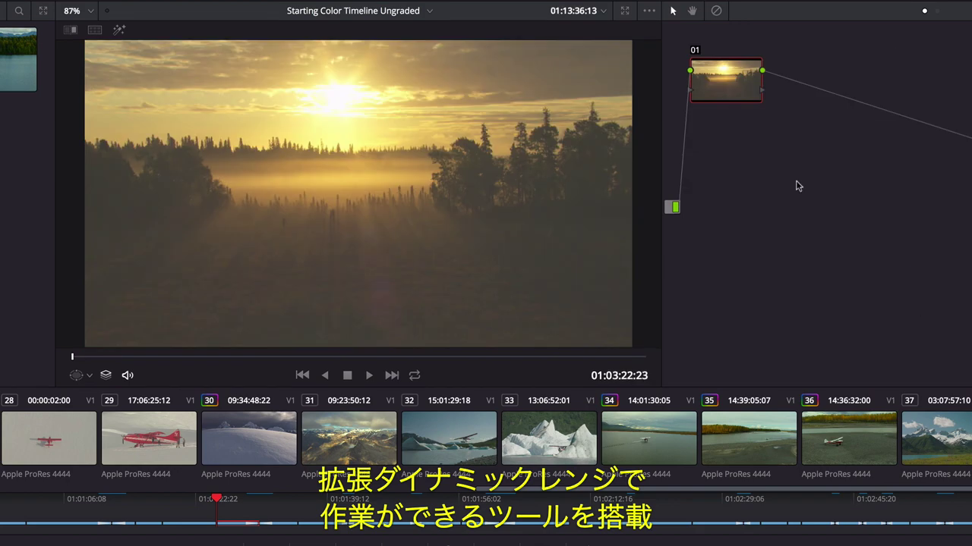
right_click(735, 89)
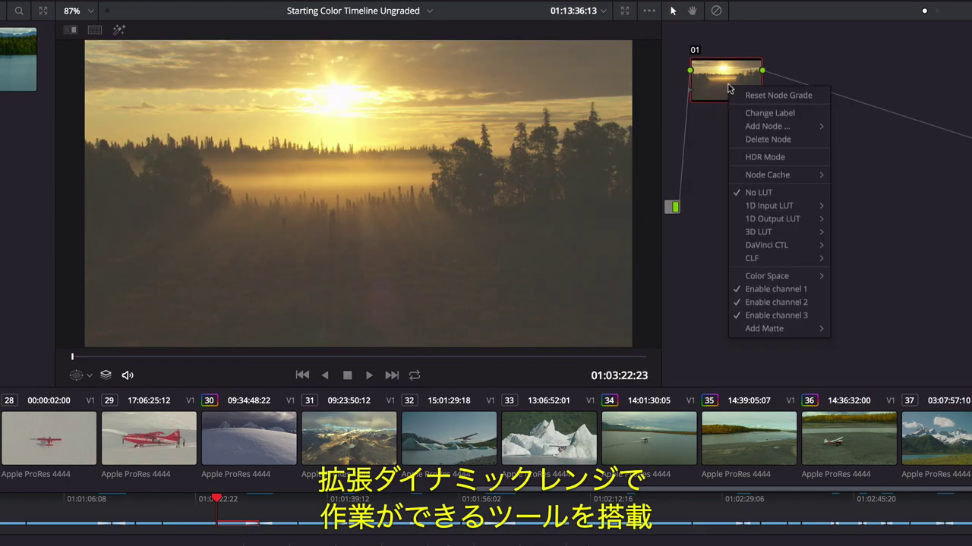
left_click(766, 158)
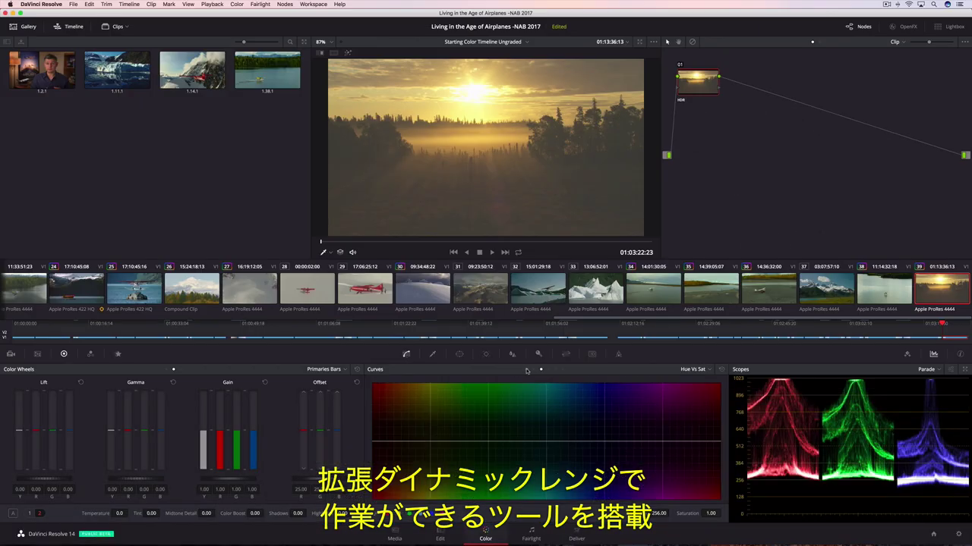
left_click(527, 370)
left_click_drag(461, 472, 460, 489)
left_click_drag(567, 423, 565, 392)
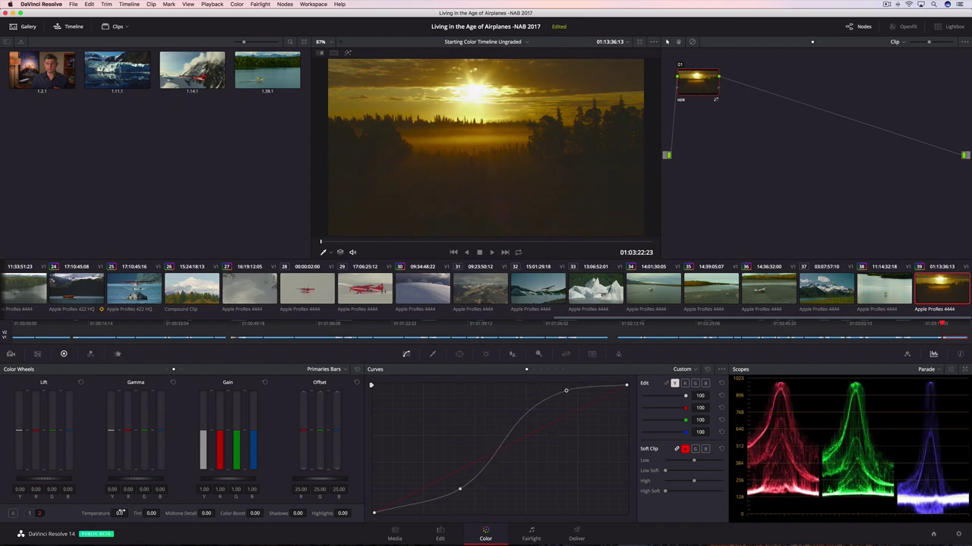
Lower Lift to -0.02, raise Gain to 1.04, and play the graded clip.
left_click_drag(53, 480, 44, 480)
left_click_drag(211, 478, 221, 478)
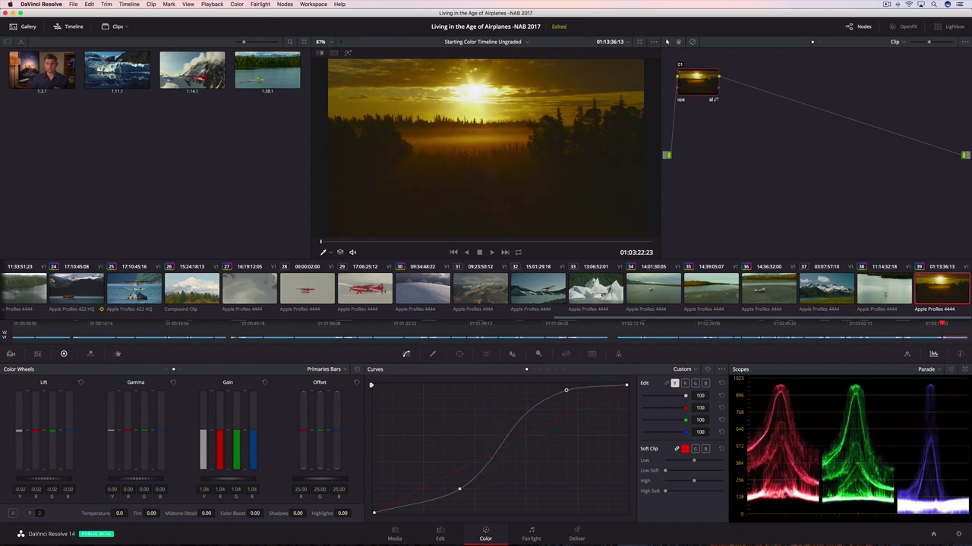
key("space")
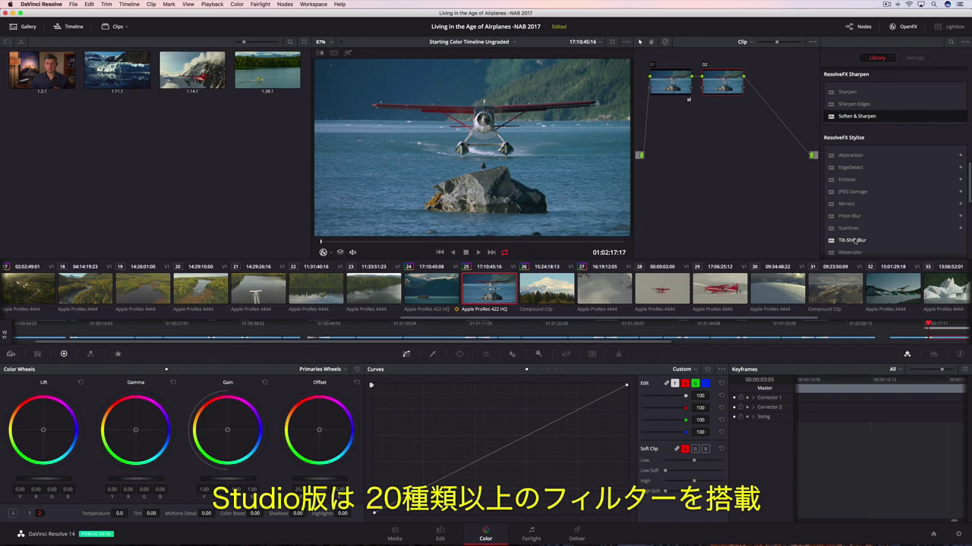
Apply Tilt-Shift Blur to node 02, raising blur strength and shifting the focus band upward.
left_click_drag(854, 240, 725, 83)
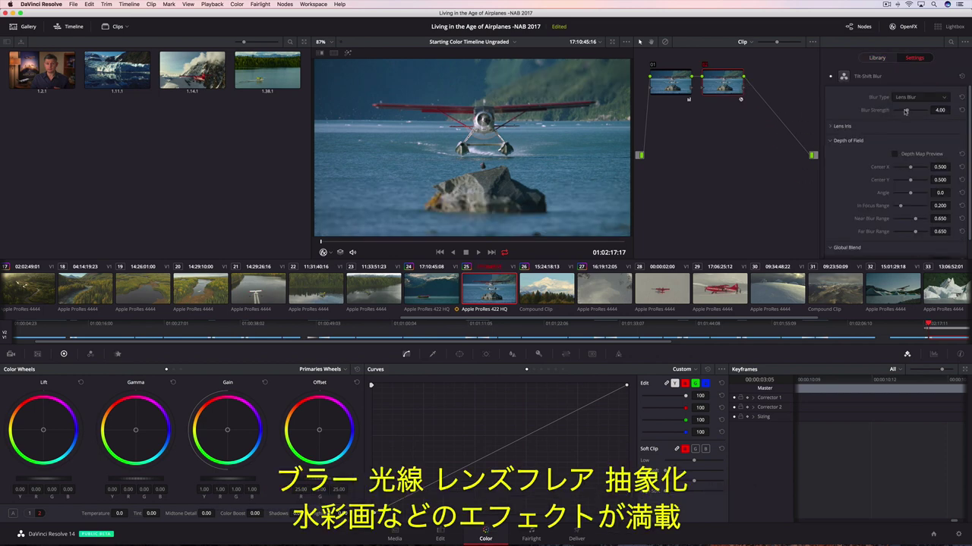
left_click_drag(905, 112, 911, 111)
left_click_drag(912, 181, 917, 181)
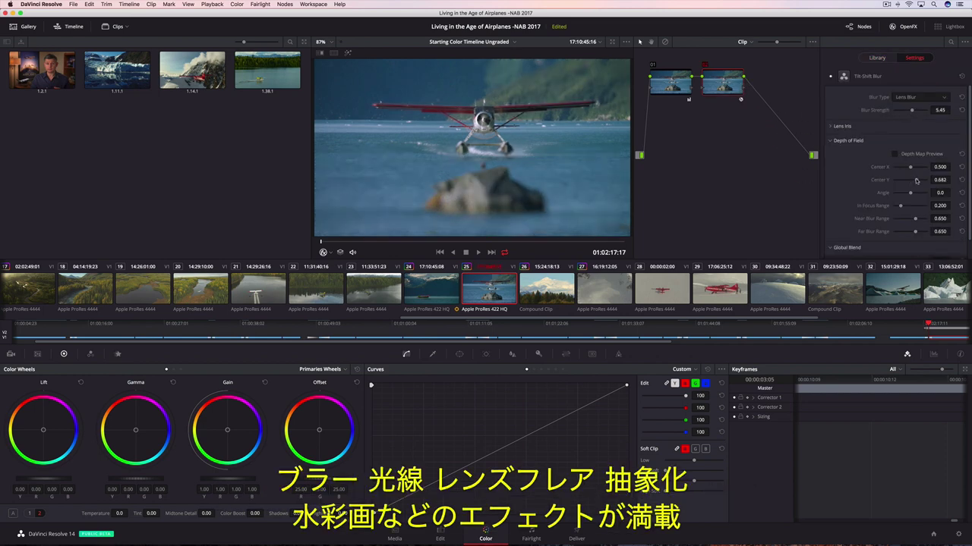
Play the floatplane clip to review the blur, then scroll the clip strip back to the first clips.
left_click(478, 252)
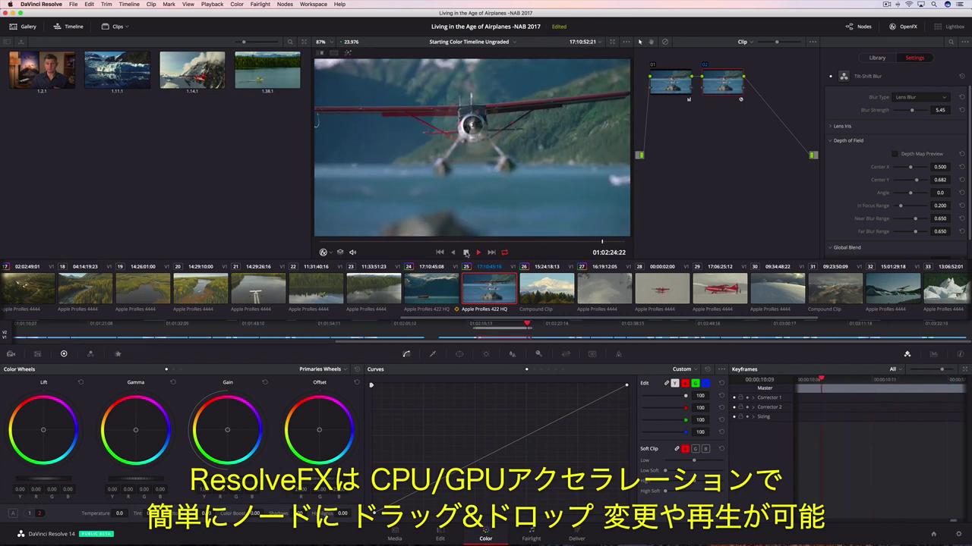
left_click(466, 252)
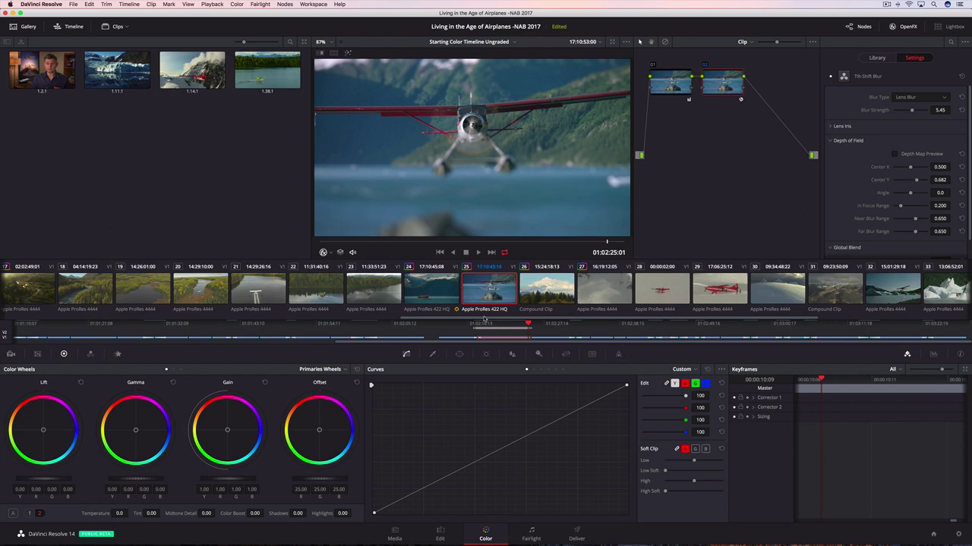
left_click_drag(484, 317, 82, 301)
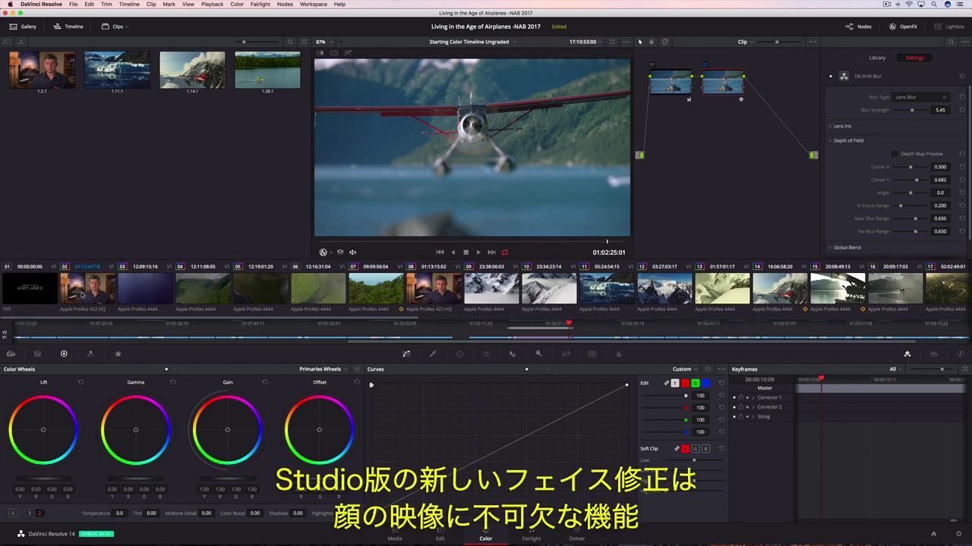
Load the interview clip, zoom in on the man's face, and scrub to check the face tracking.
left_click(82, 294)
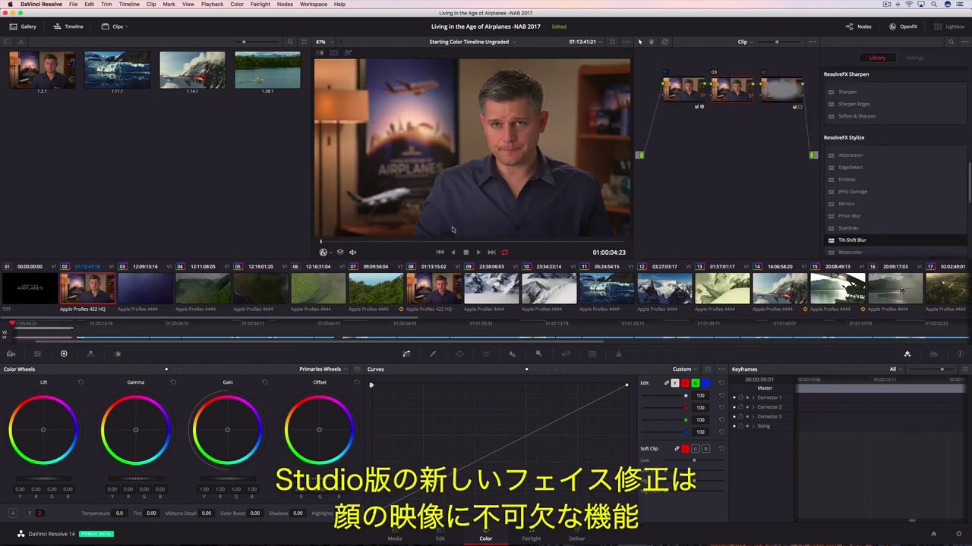
scroll(529, 125, "up", 5)
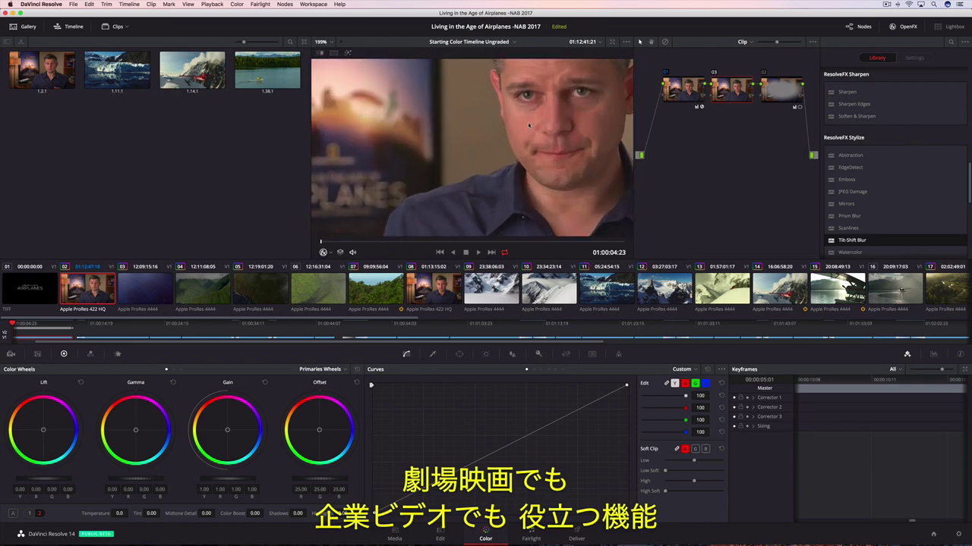
left_click_drag(529, 125, 464, 166)
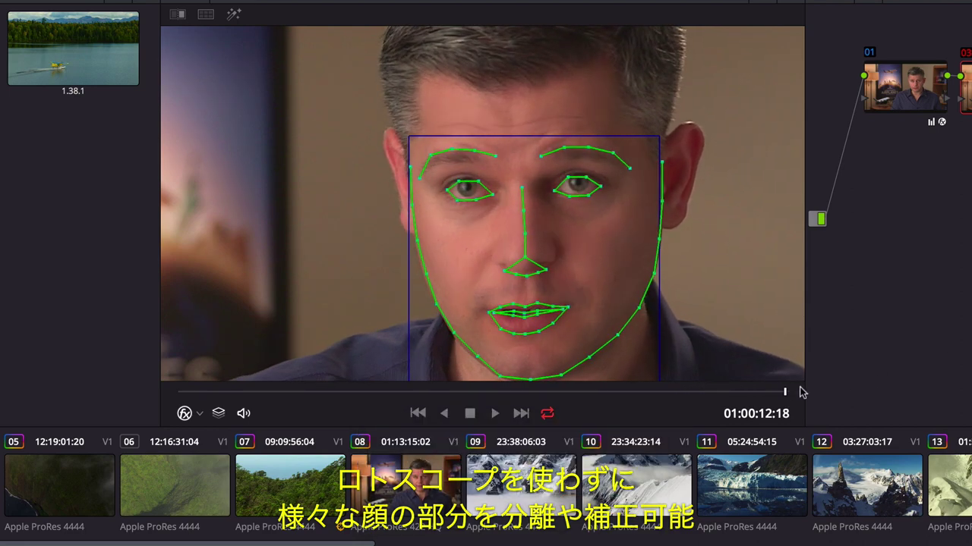
left_click(479, 393)
left_click_drag(472, 400, 446, 391)
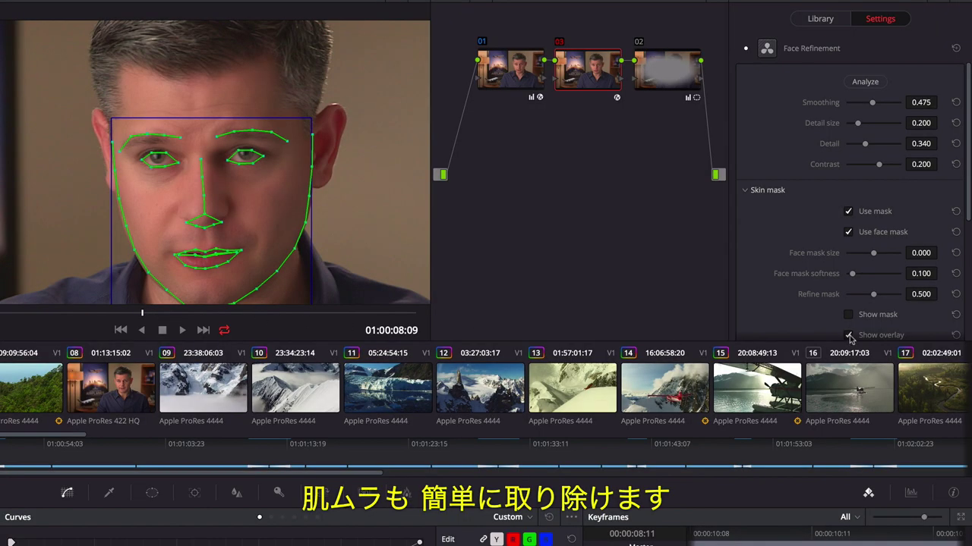
Hide the face overlay, lower skin smoothing, sharpen the eyes and lower the eye light.
left_click(849, 336)
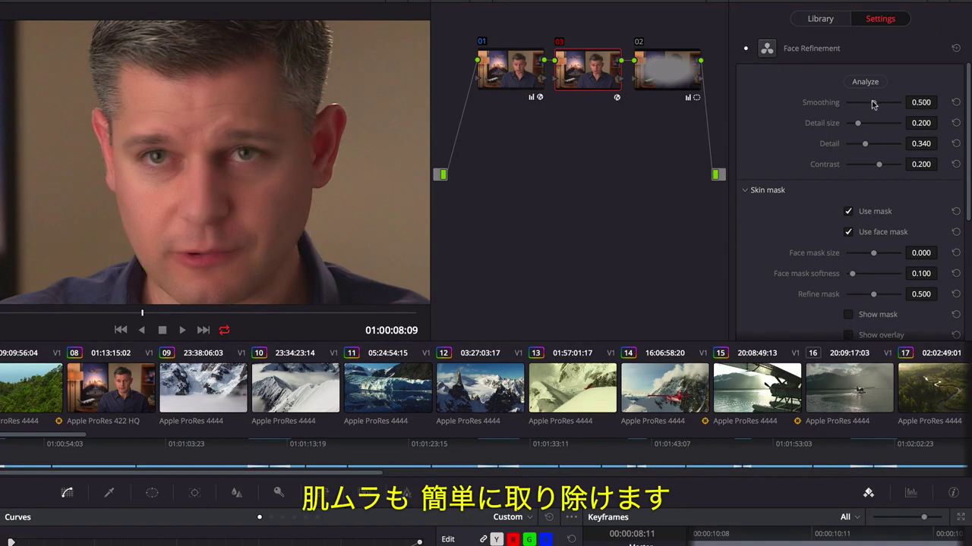
mouse_move(872, 104)
left_mouse_down()
mouse_move(847, 107)
mouse_move(856, 106)
left_mouse_up()
scroll(747, 195, "down", 5)
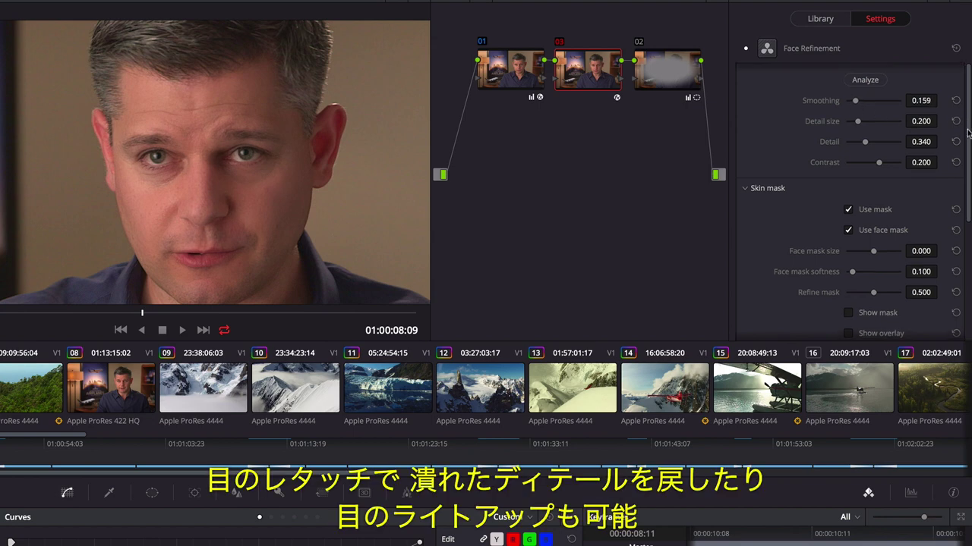
left_click(747, 195)
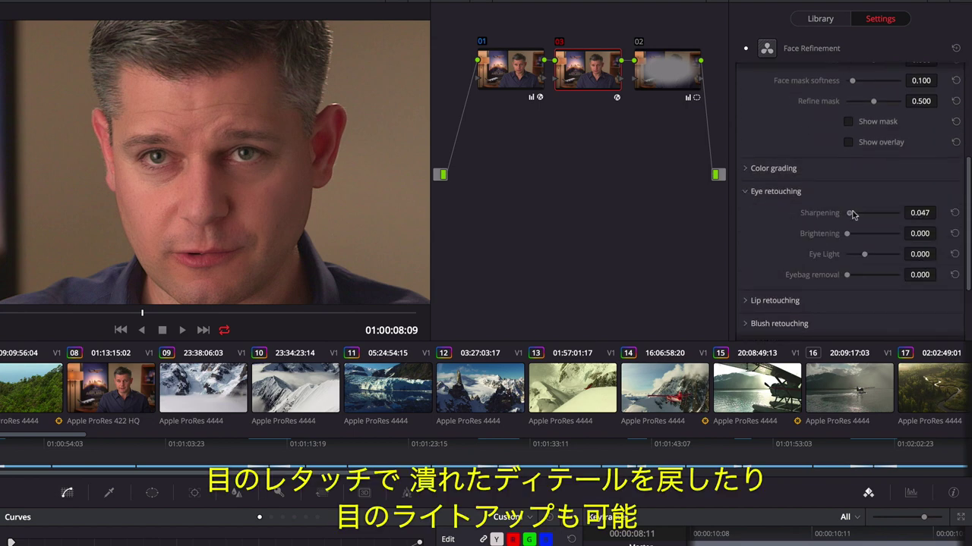
left_click_drag(852, 214, 888, 214)
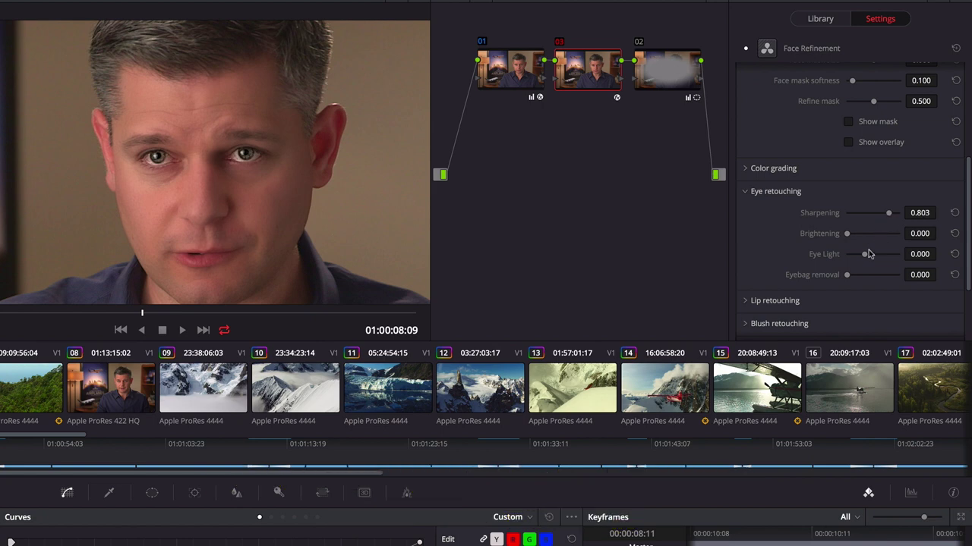
mouse_move(872, 256)
left_mouse_down()
mouse_move(863, 275)
mouse_move(882, 275)
left_mouse_up()
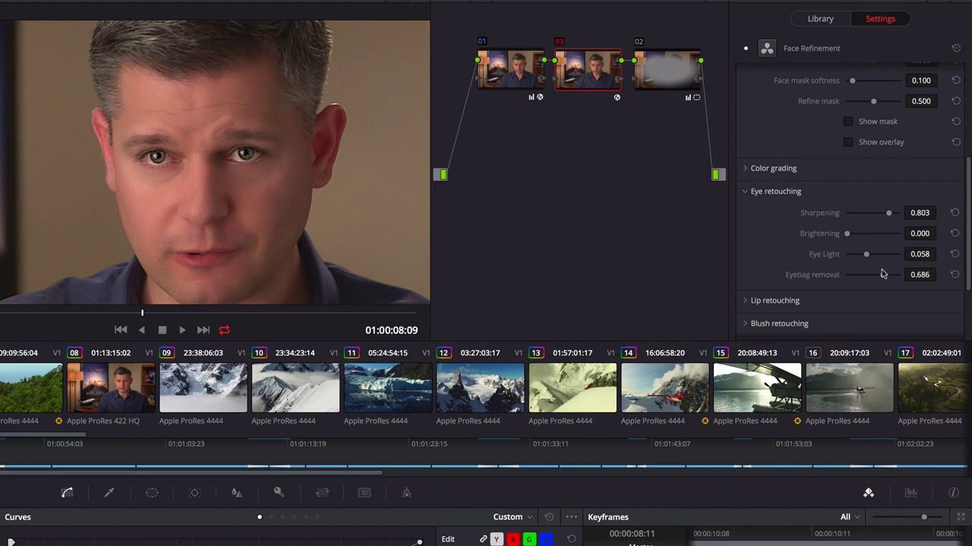
Raise the lip saturation and add a little forehead smoothing.
left_click(745, 301)
left_click_drag(874, 297, 879, 300)
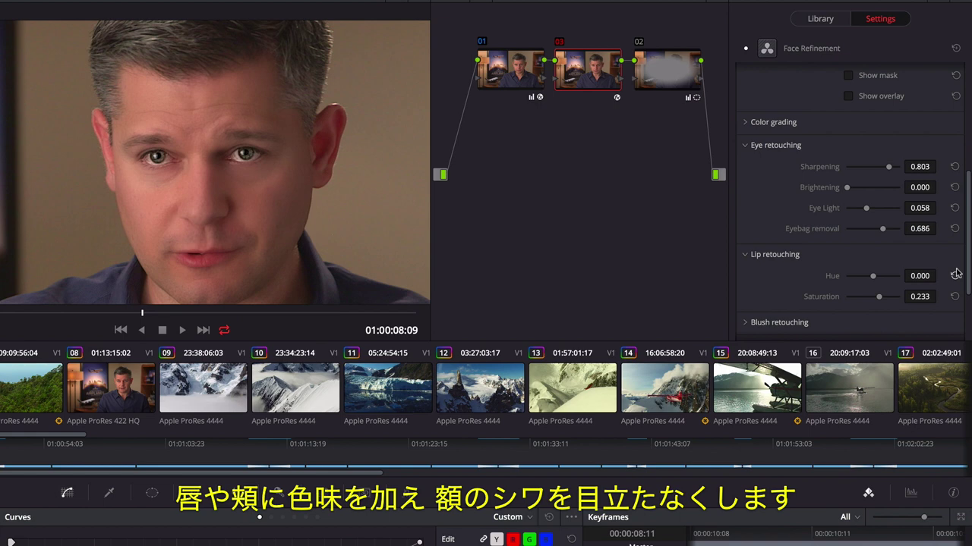
scroll(873, 251, "down", 4)
left_click(745, 245)
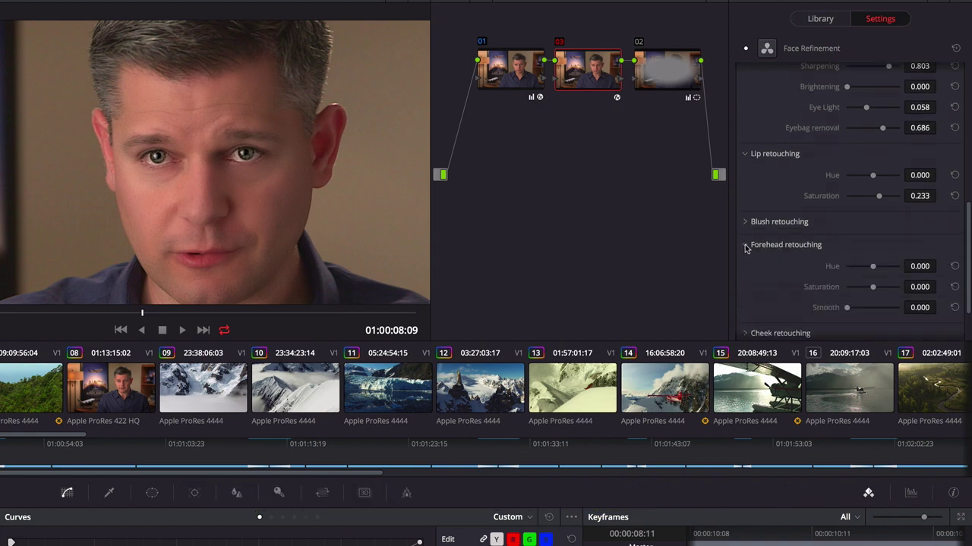
left_click_drag(852, 311, 851, 311)
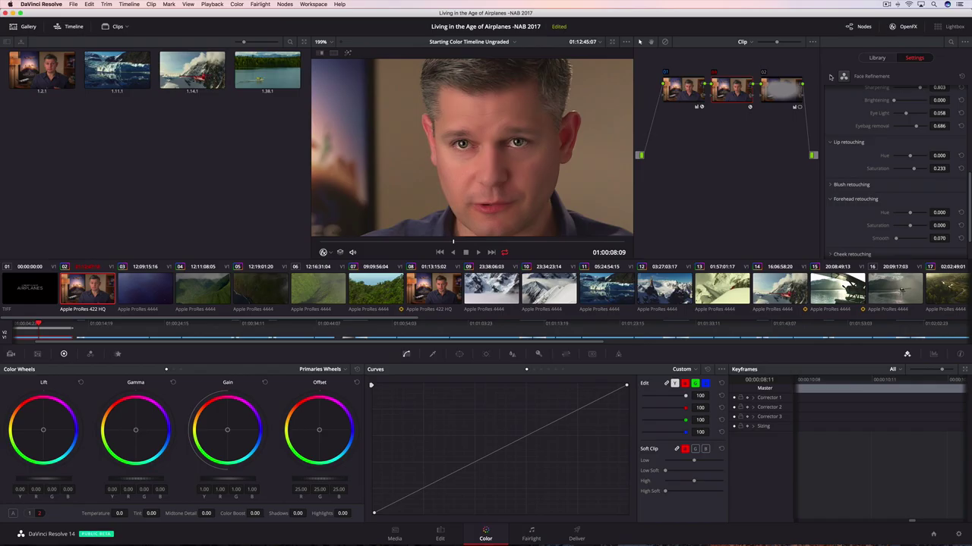
Play the clip to review the face refinement, then load mountain clip 26.
left_click(478, 252)
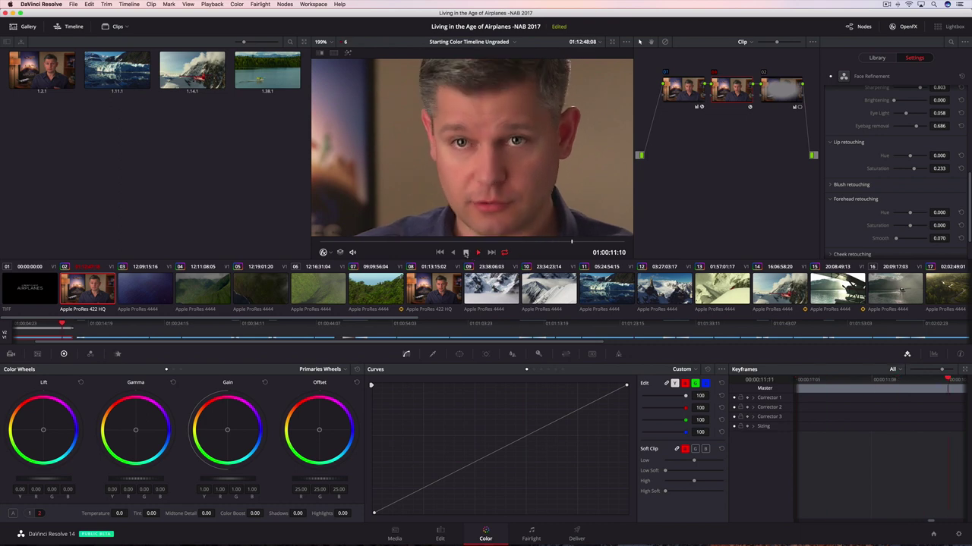
left_click(466, 253)
scroll(561, 317, "right", 10)
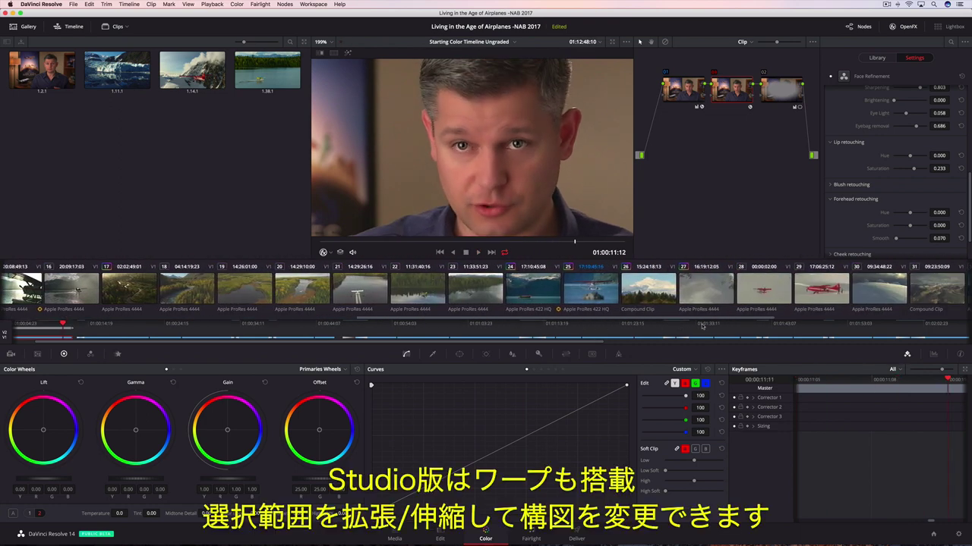
left_click(502, 297)
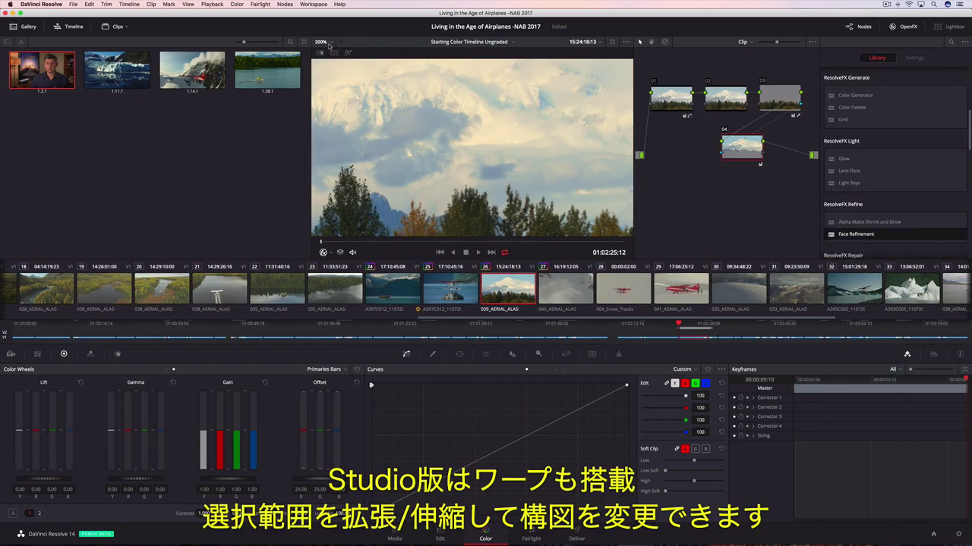
Fit the mountain frame in the viewer and apply the Warper effect to a node.
left_click(329, 44)
left_click(332, 52)
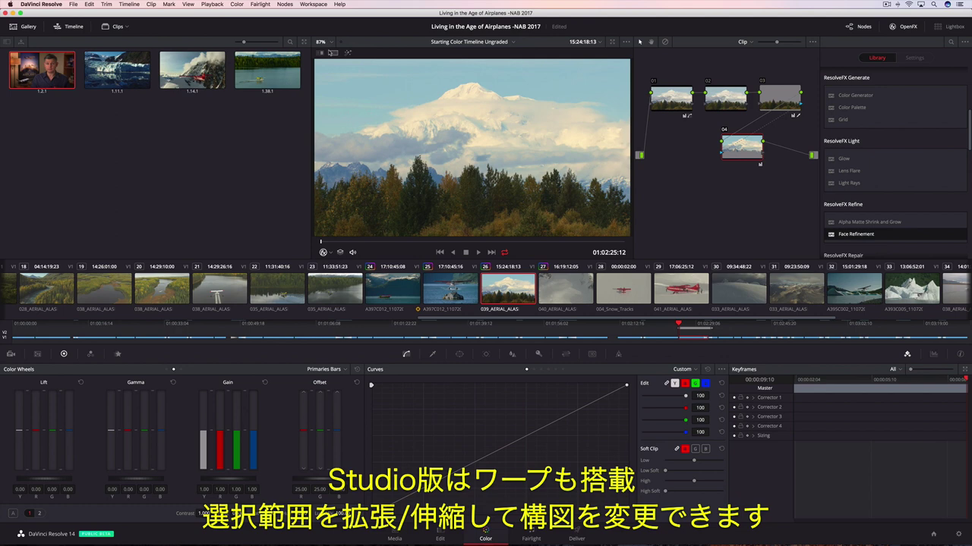
scroll(896, 167, "down", 10)
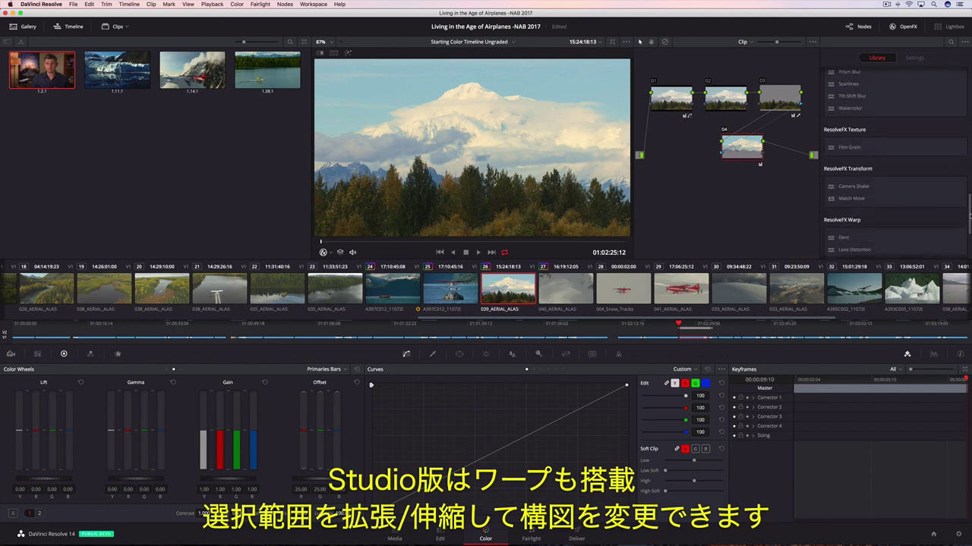
left_click_drag(845, 228, 755, 161)
left_click(721, 97)
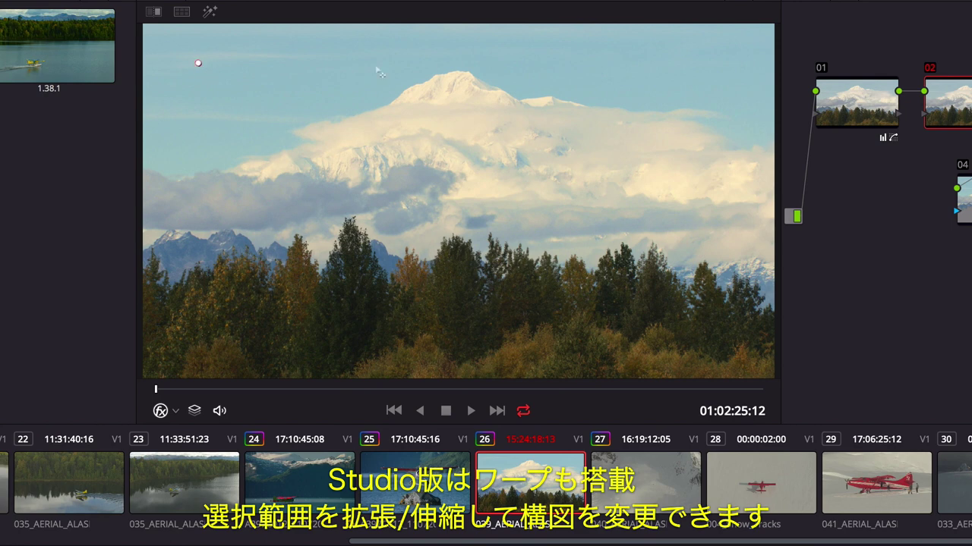
Add warp points on the peak and sky, then drag the peak upward.
left_click(459, 61)
left_click(721, 68)
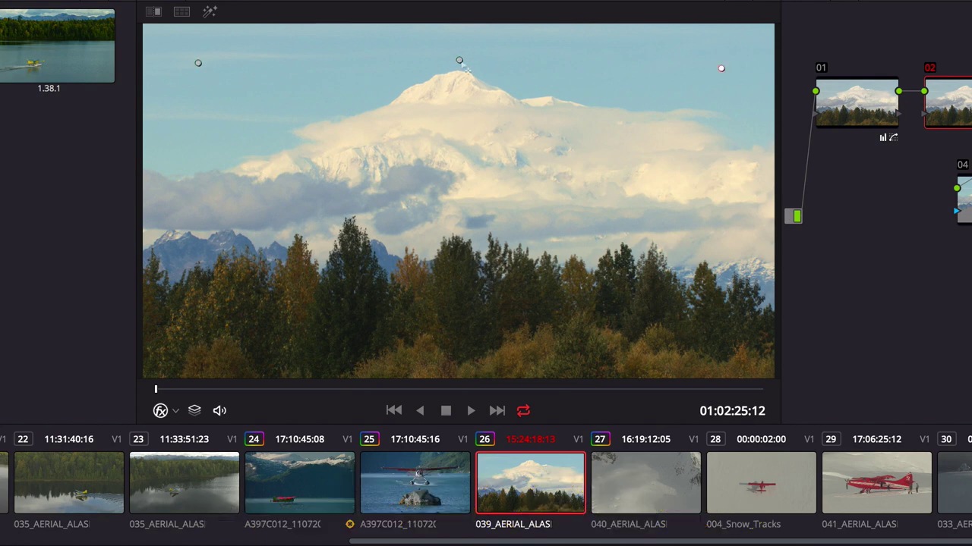
left_click_drag(457, 60, 460, 36)
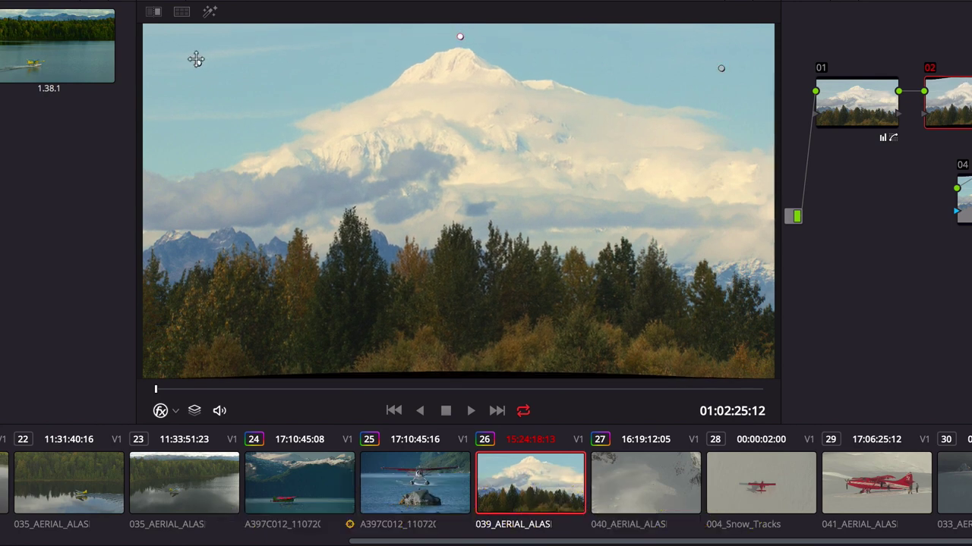
mouse_move(197, 62)
left_mouse_down()
mouse_move(197, 48)
mouse_move(195, 62)
left_mouse_up()
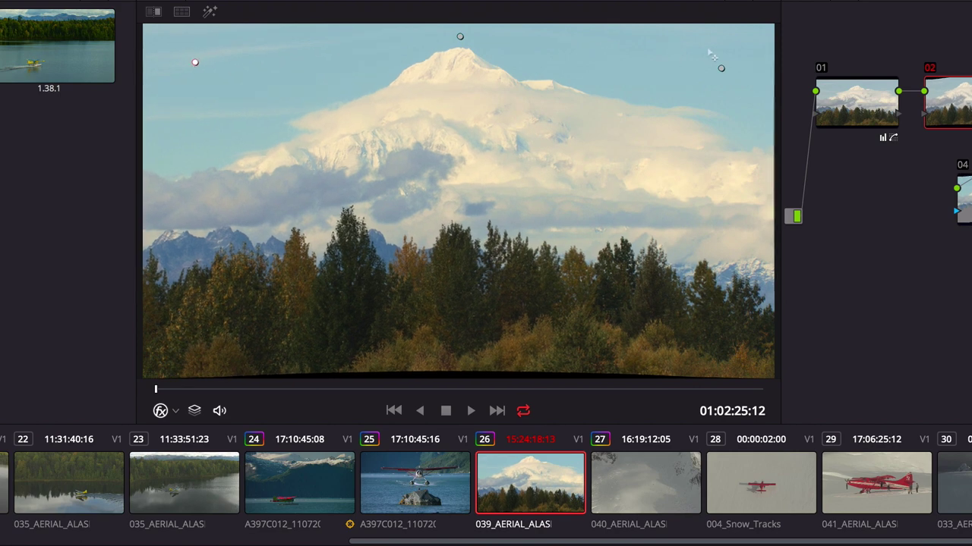
mouse_move(719, 60)
left_mouse_down()
mouse_move(720, 48)
mouse_move(721, 58)
left_mouse_up()
Pin the left mountains, image centre and right treeline, then scroll back along the clip strip.
left_click(176, 245)
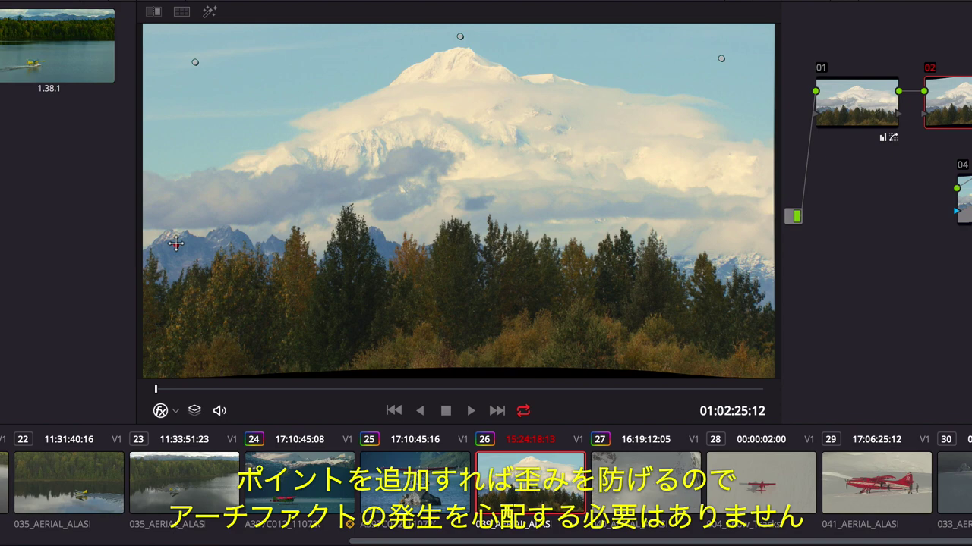
left_click(453, 227)
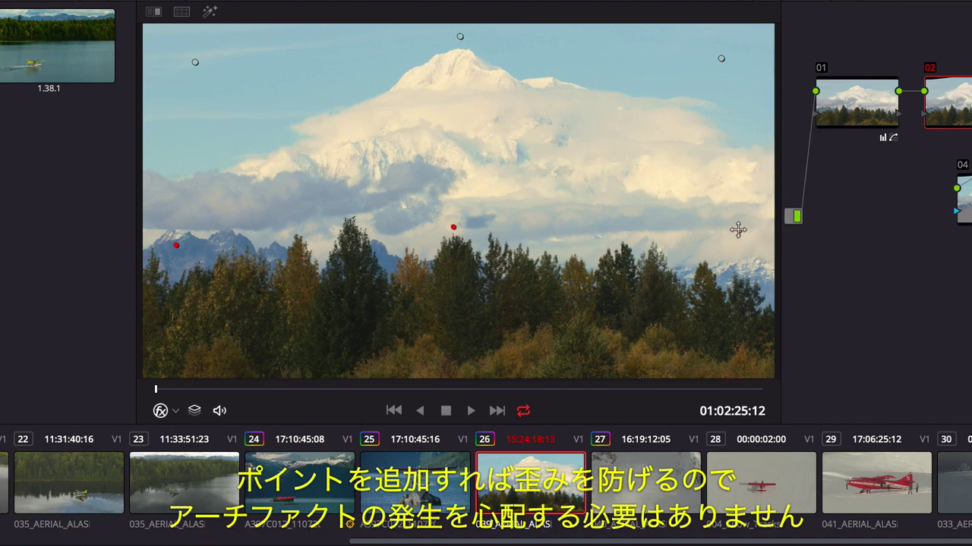
left_click(738, 229)
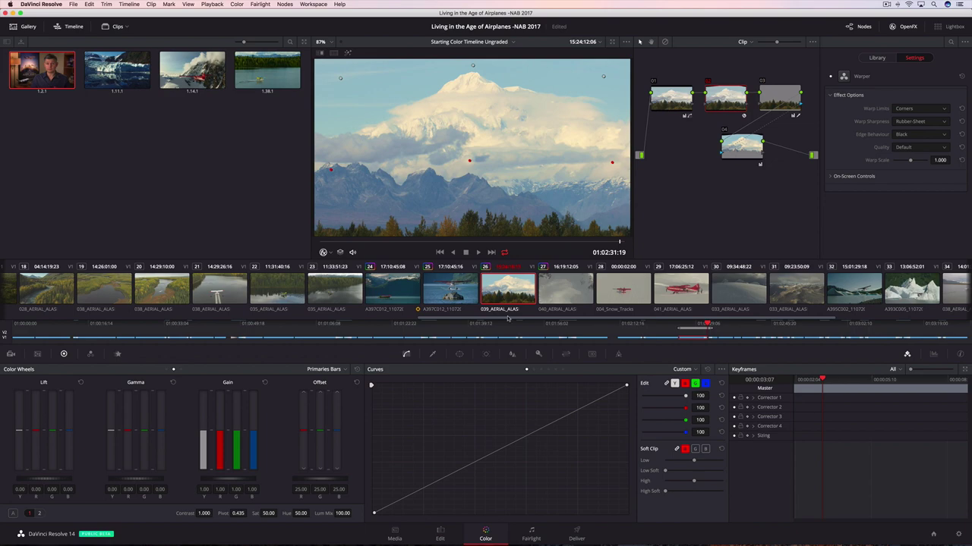
scroll(228, 315, "left", 10)
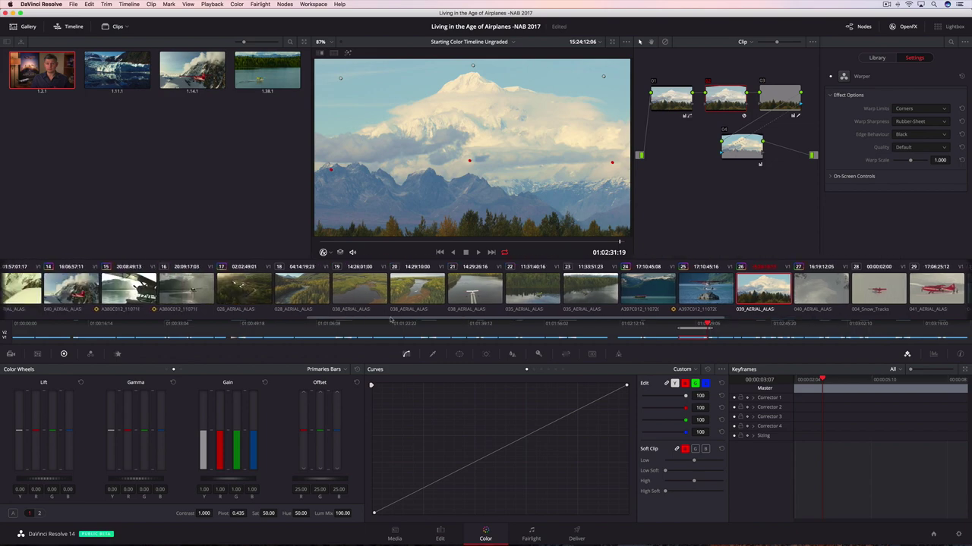
left_click_drag(228, 314, 151, 311)
Load jungle clip 07 and play it briefly.
left_click(239, 287)
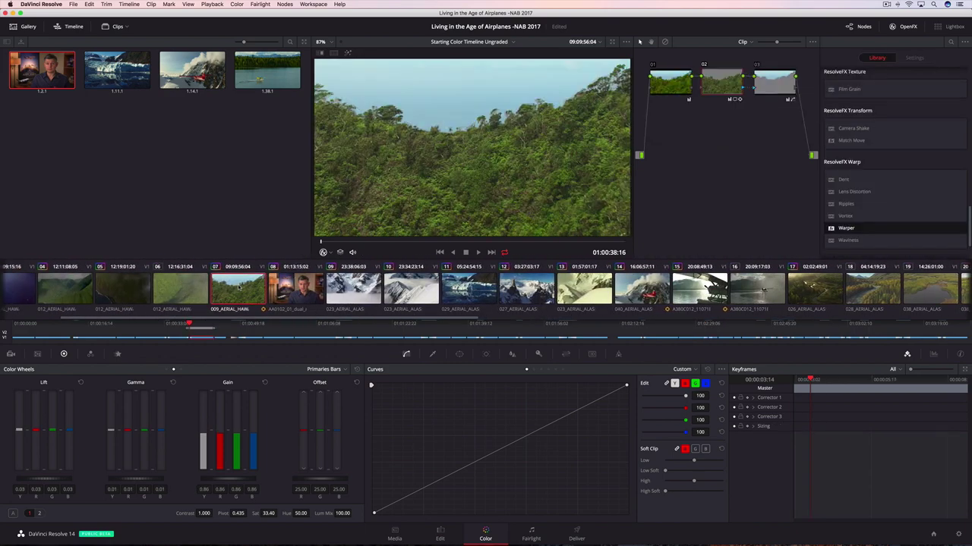
left_click(477, 252)
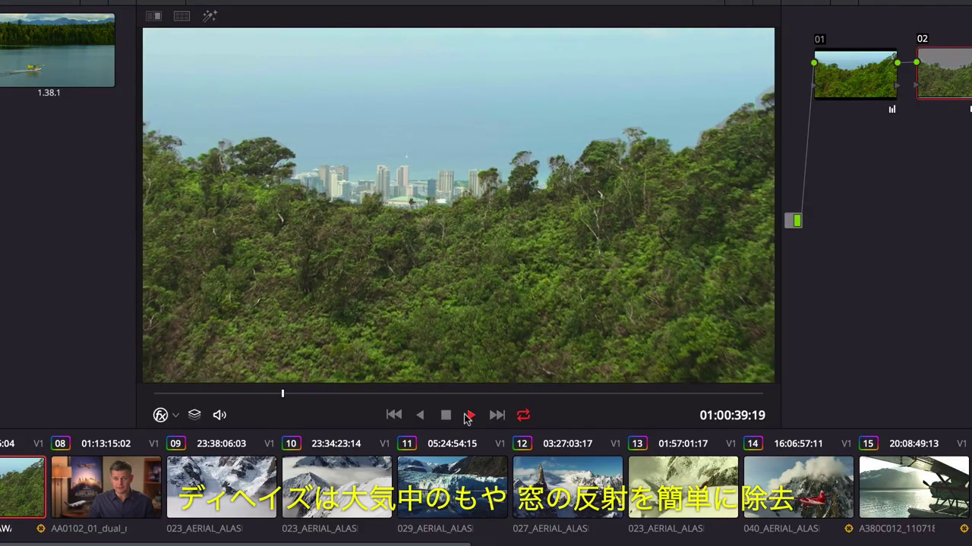
left_click(446, 416)
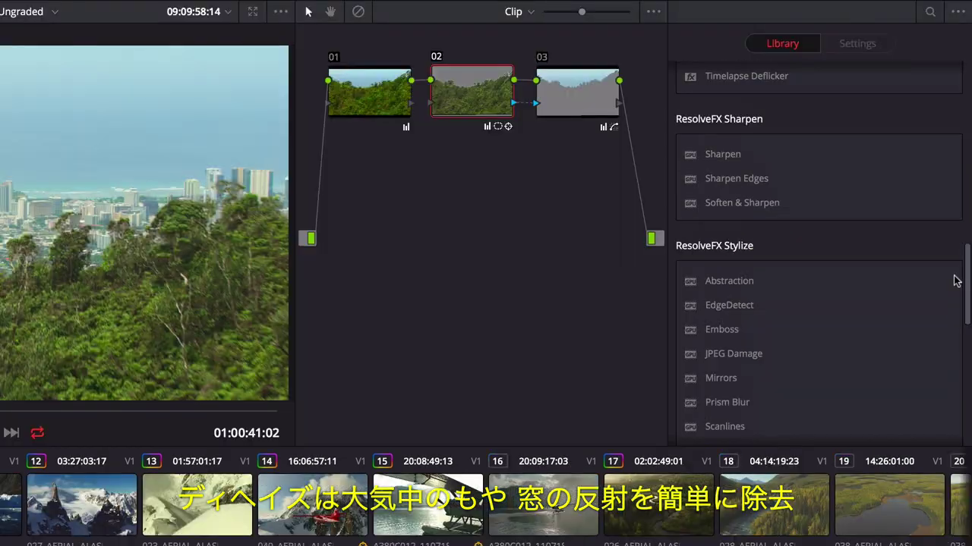
scroll(952, 258, "up", 10)
Add Dehaze to node 03 with strength 0.295 and a pale cyan haze colour.
left_click_drag(730, 171, 583, 100)
left_click_drag(919, 99, 916, 100)
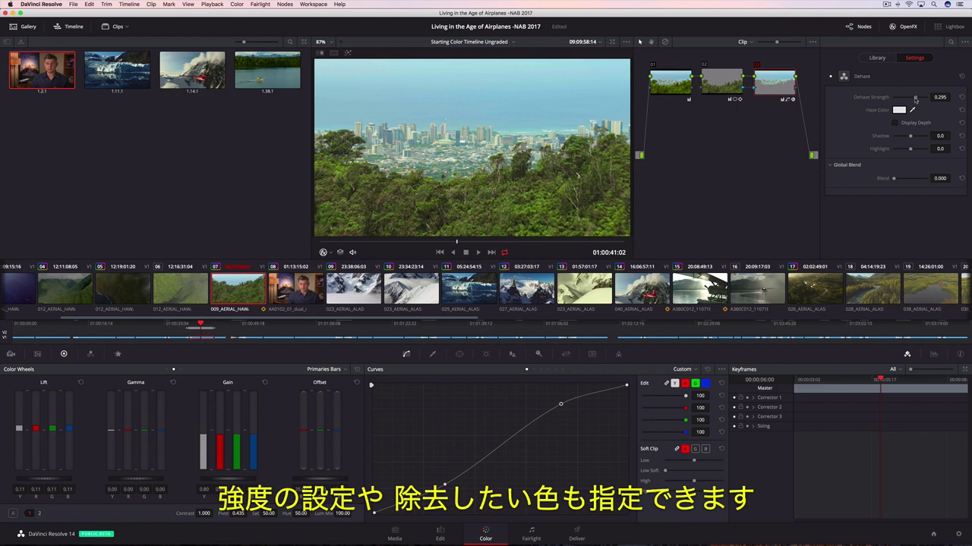
left_click(902, 111)
left_click(800, 248)
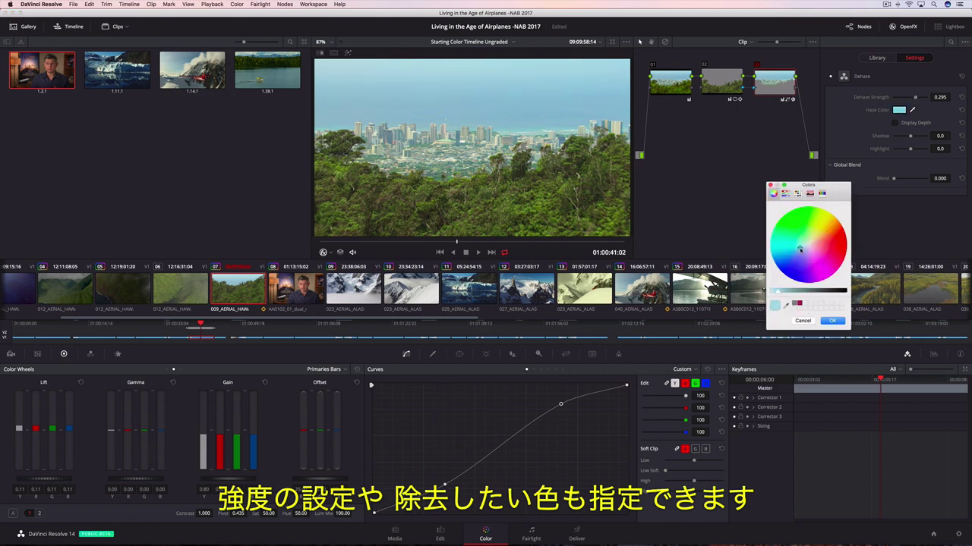
left_click(832, 322)
Lower the Dehaze shadow and toggle the effect off and on to compare.
mouse_move(910, 136)
left_mouse_down()
mouse_move(899, 138)
mouse_move(915, 151)
left_mouse_up()
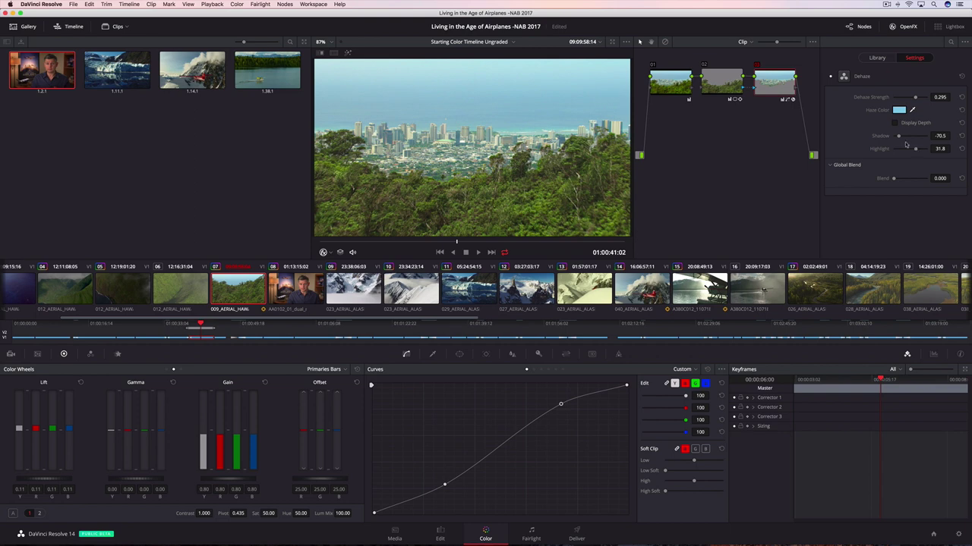
left_click(830, 77)
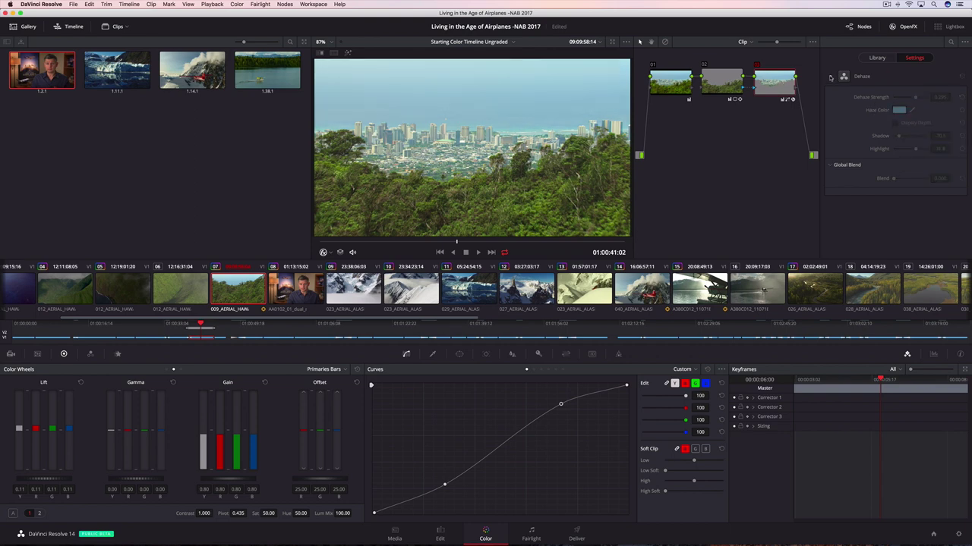
left_click(830, 77)
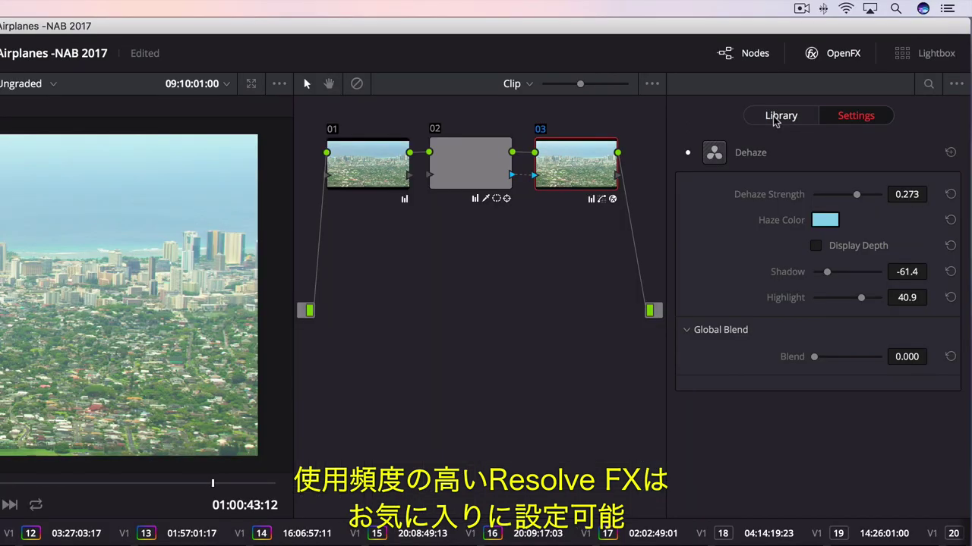
Star Contrast Pop as a favourite, view only Favorites, then show all effects again.
left_click(775, 118)
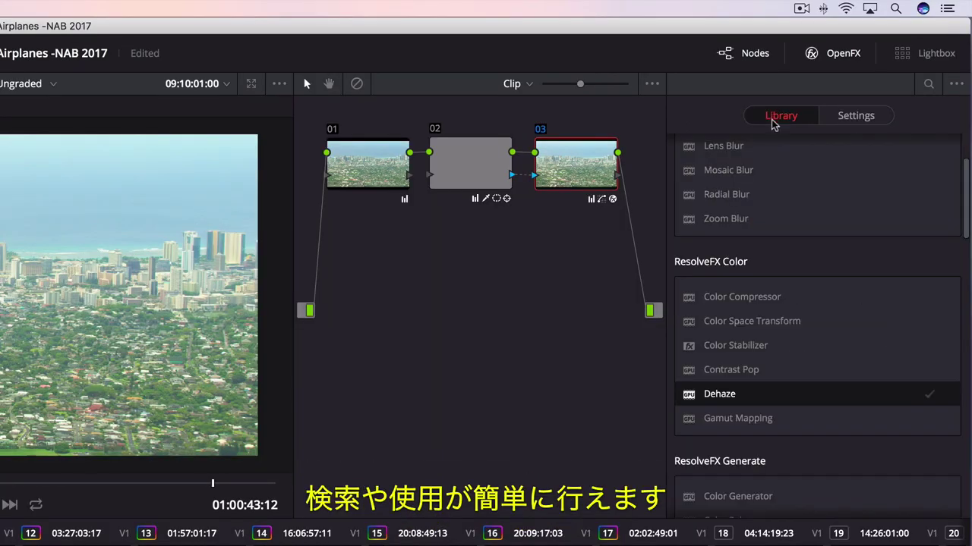
left_click(947, 372)
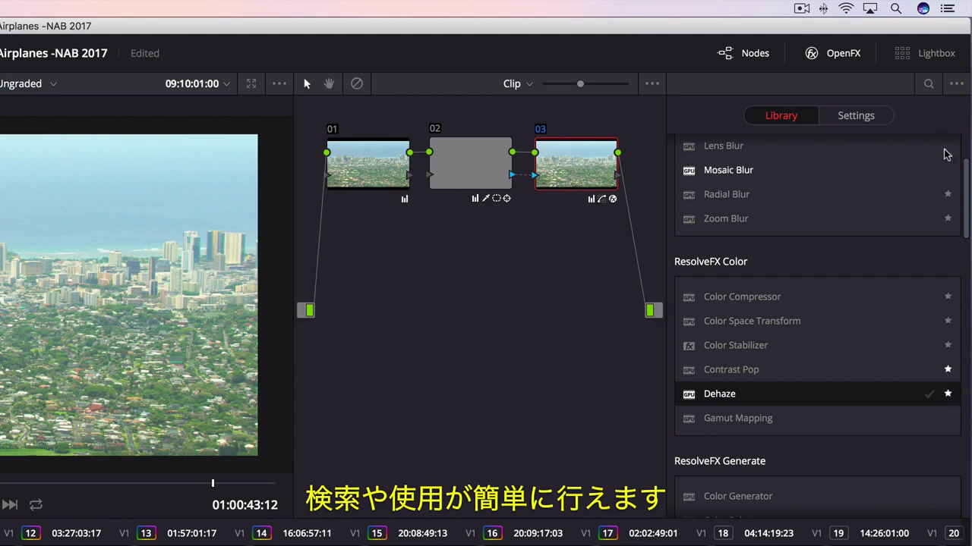
left_click(956, 83)
left_click(941, 117)
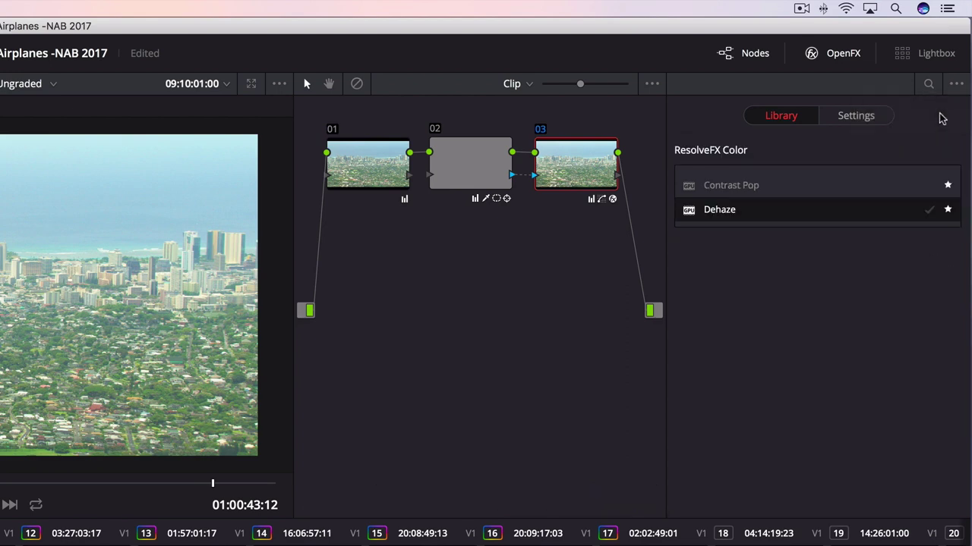
left_click(953, 85)
left_click(944, 101)
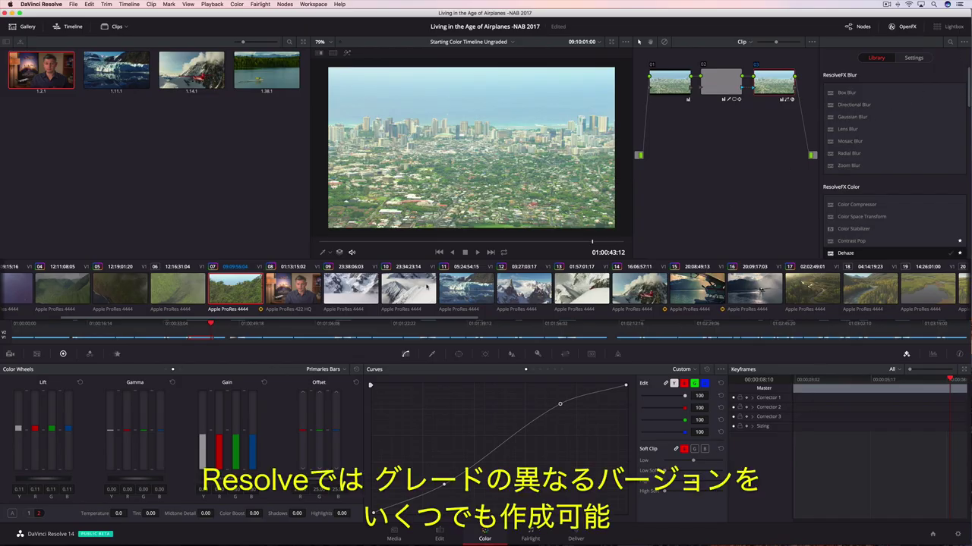
Create a new local grade version for presenter clip 08.
left_click(297, 288)
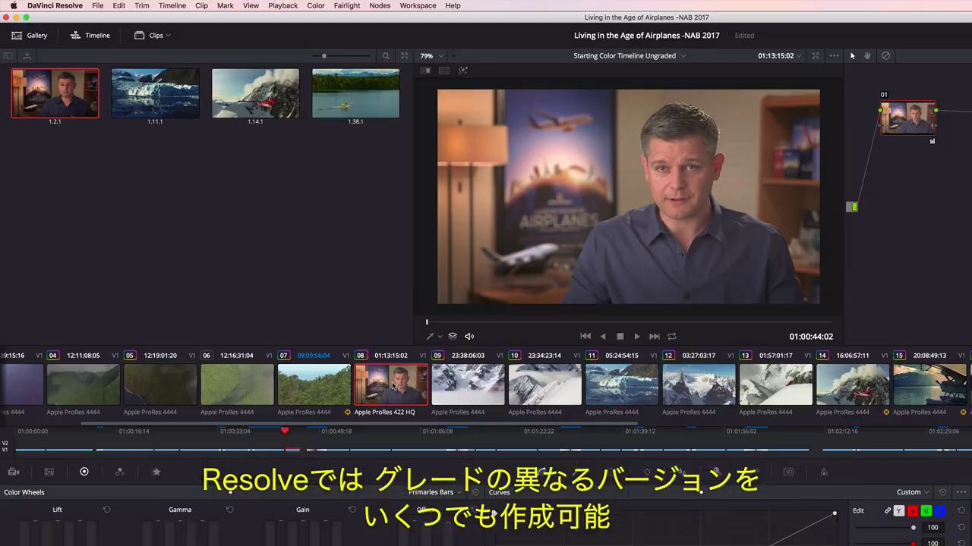
right_click(393, 387)
mouse_move(455, 19)
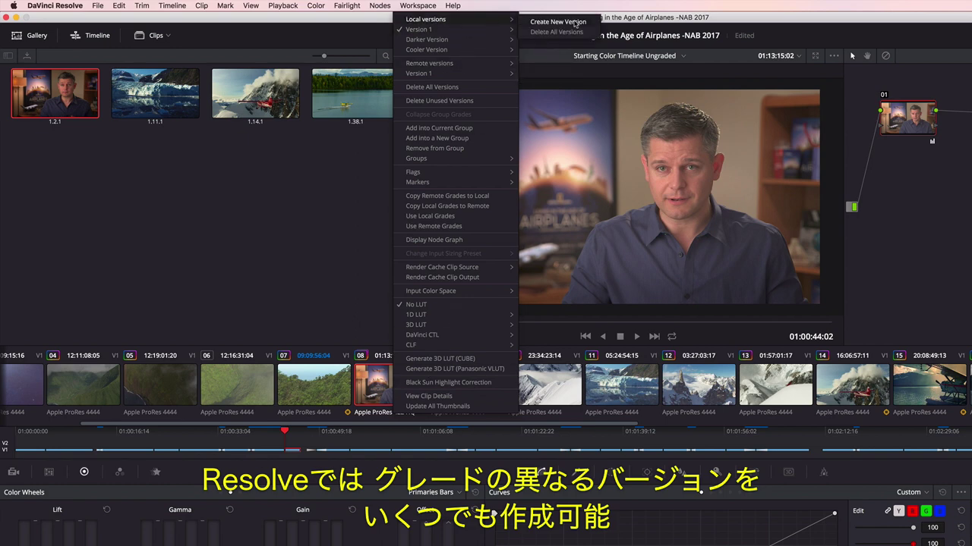
left_click(575, 23)
Name the version 'Warmer Version', select the red curve channel, and compare versions in split screen.
triple_click(610, 323)
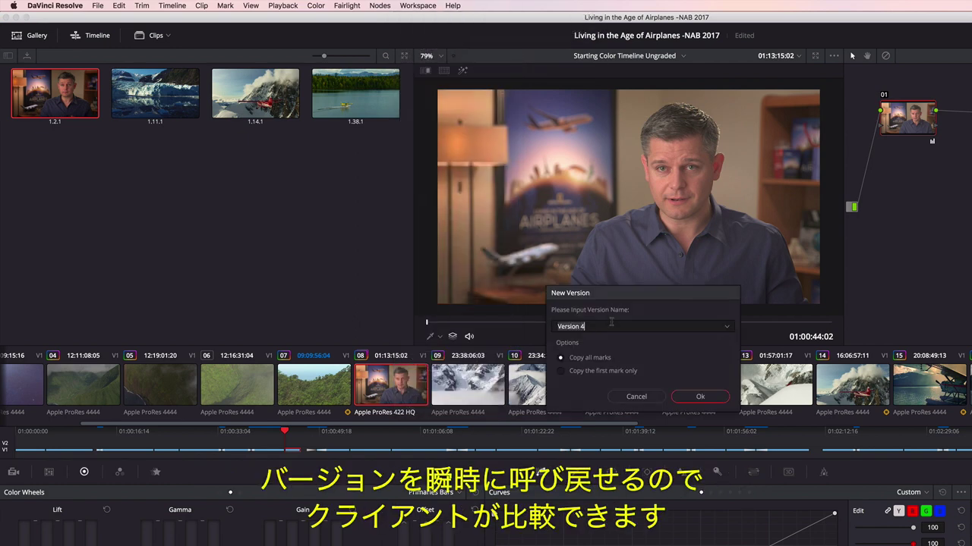
type("Warmer")
left_click(693, 396)
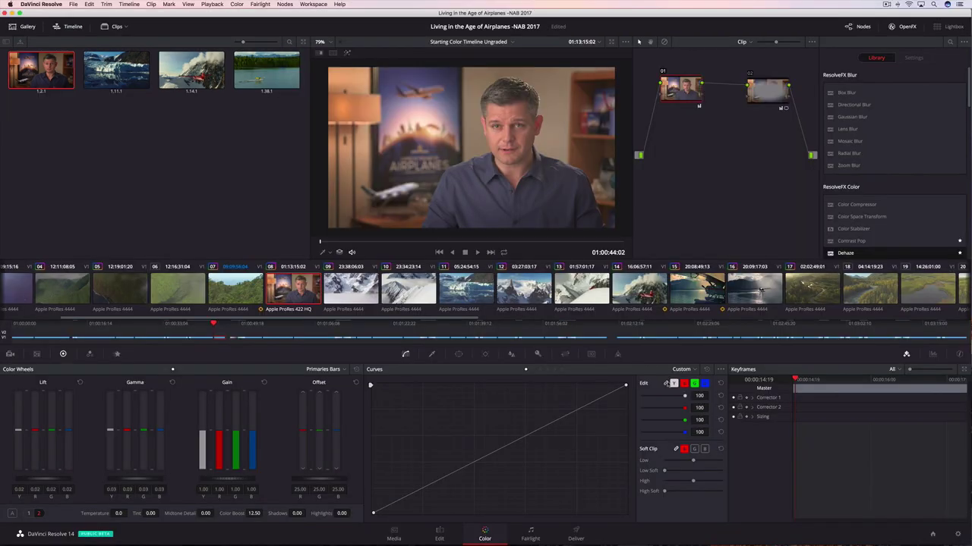
left_click(683, 383)
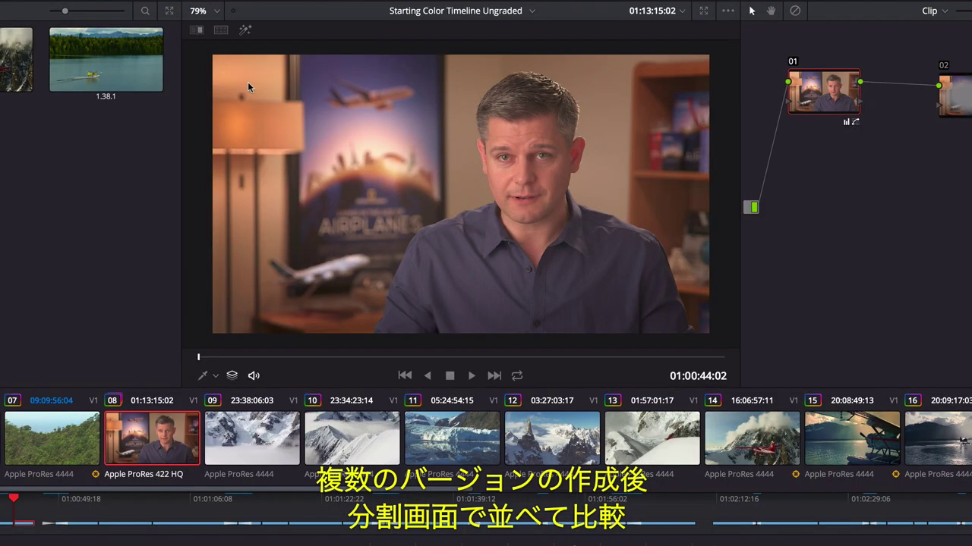
left_click(333, 53)
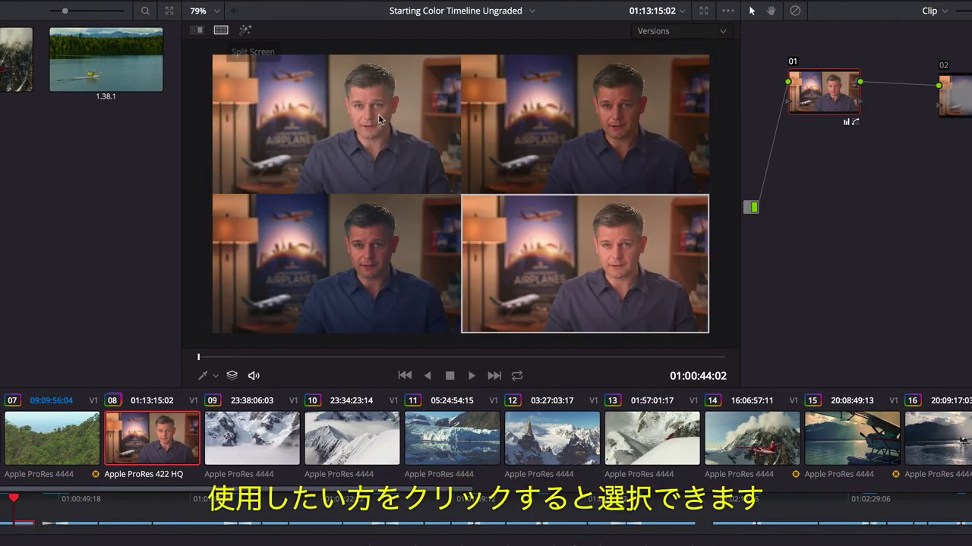
Keep the top-right version and save the grade as gallery still 1.8.1.
left_click(579, 117)
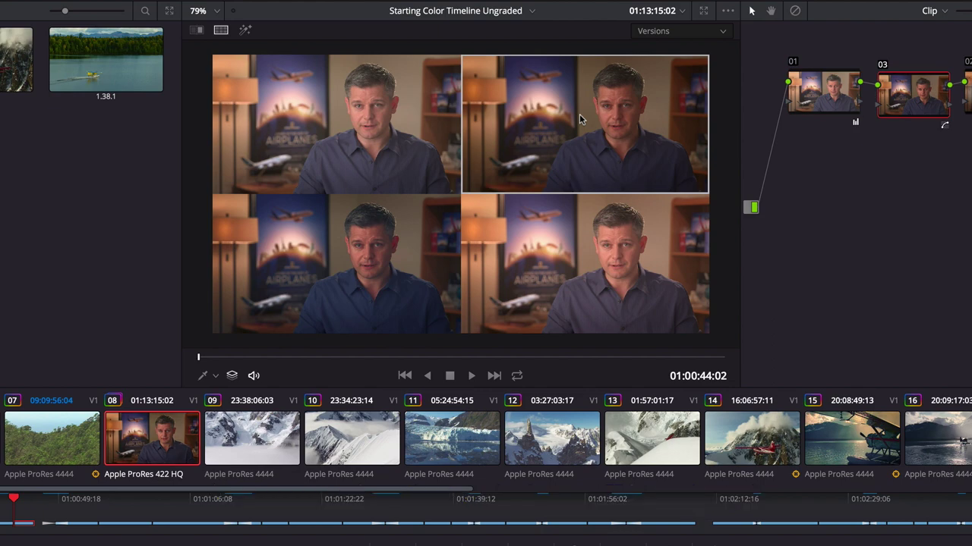
left_click(221, 31)
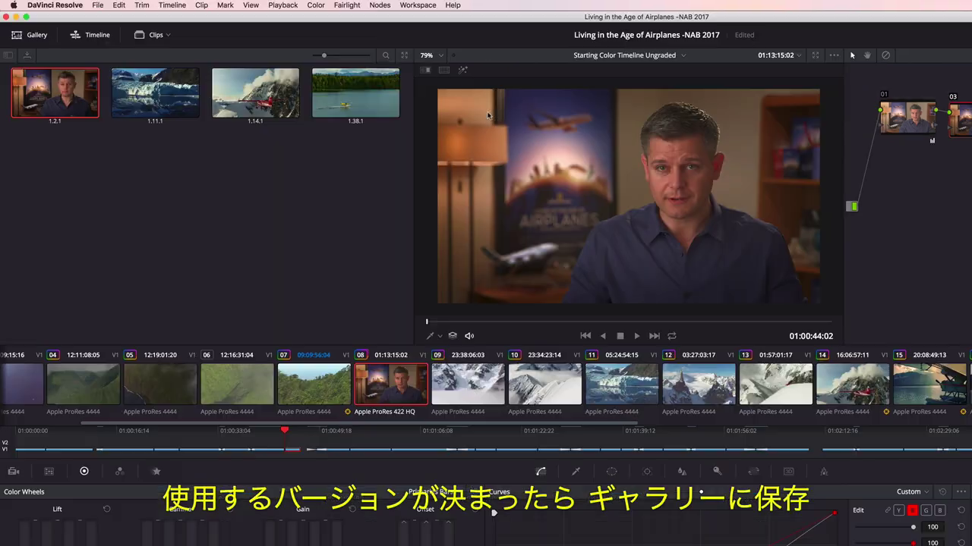
right_click(607, 174)
left_click(657, 179)
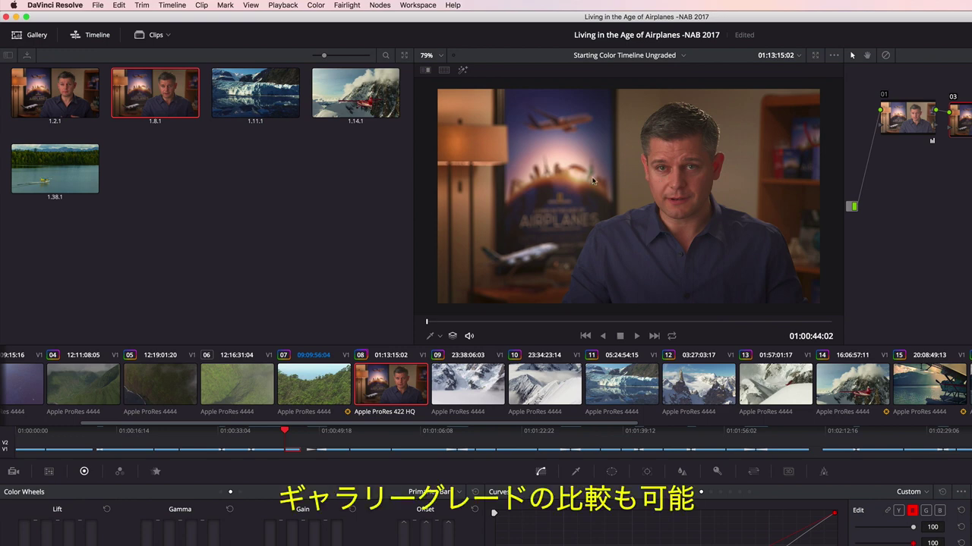
Select stills 1.8.1 through 1.38.1 and compare their gallery grades in split screen.
left_click(71, 170, "shift")
left_click(444, 70)
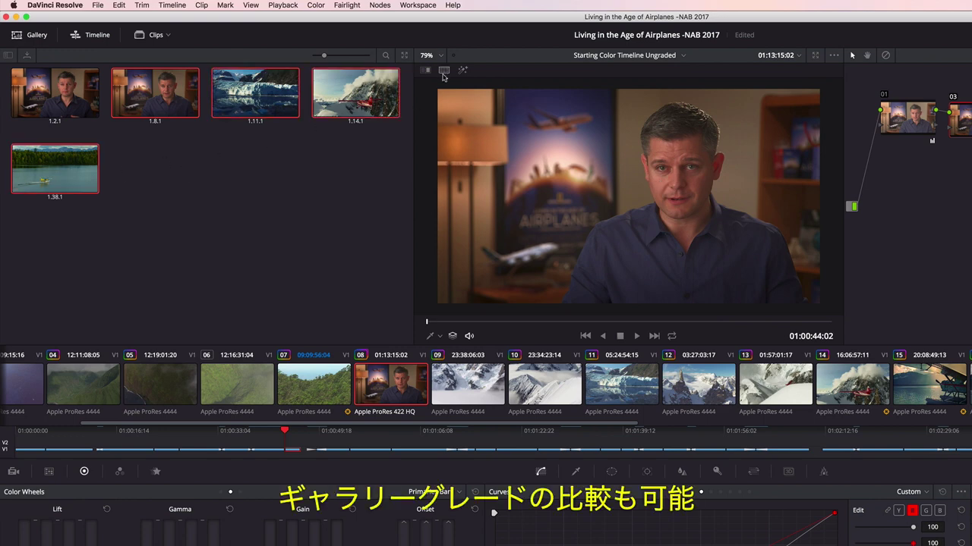
left_click(784, 73)
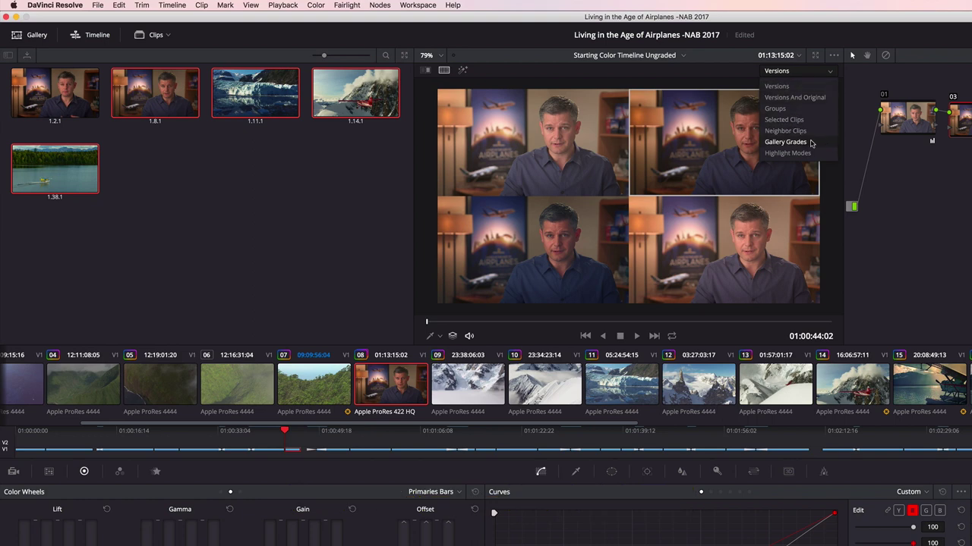
left_click(786, 142)
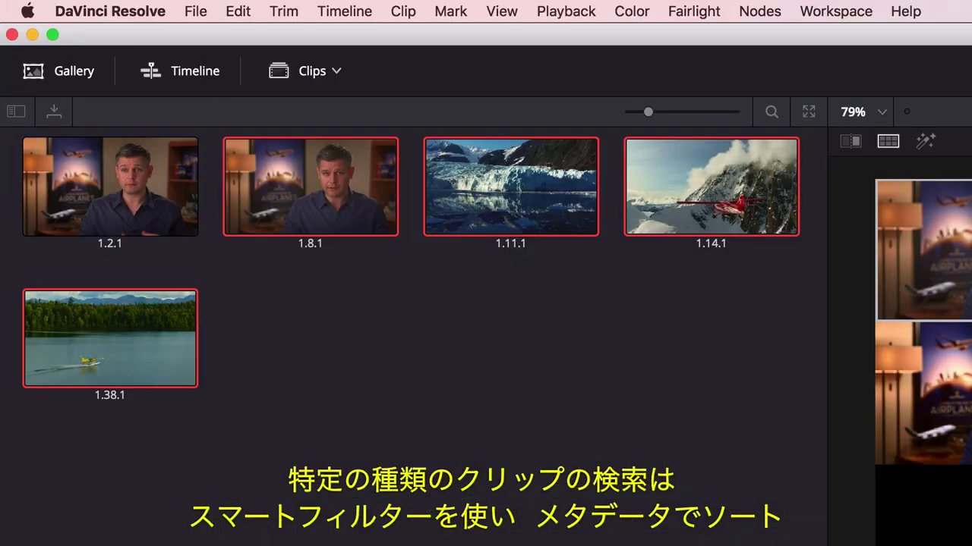
Start a new smart filter with a rule on the media pool Keywords property.
left_click(336, 73)
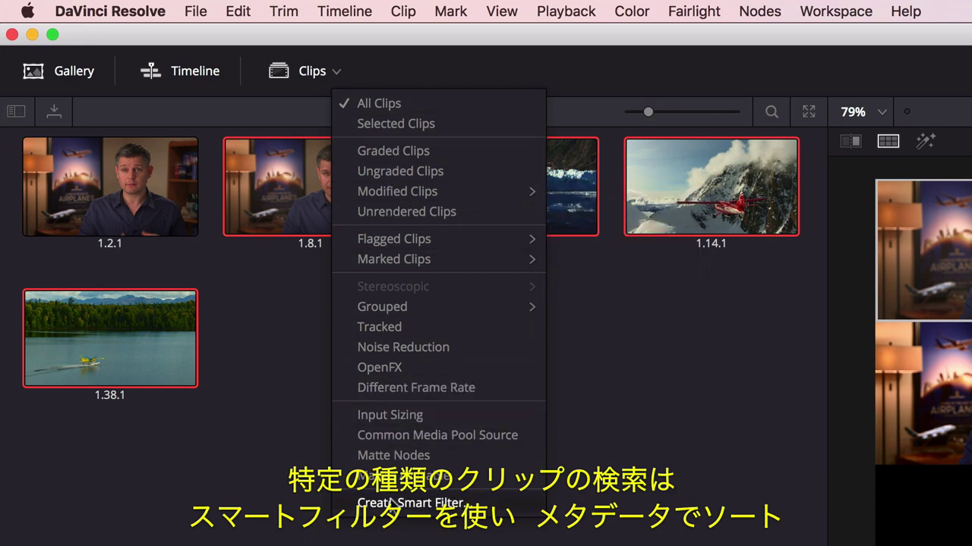
left_click(390, 503)
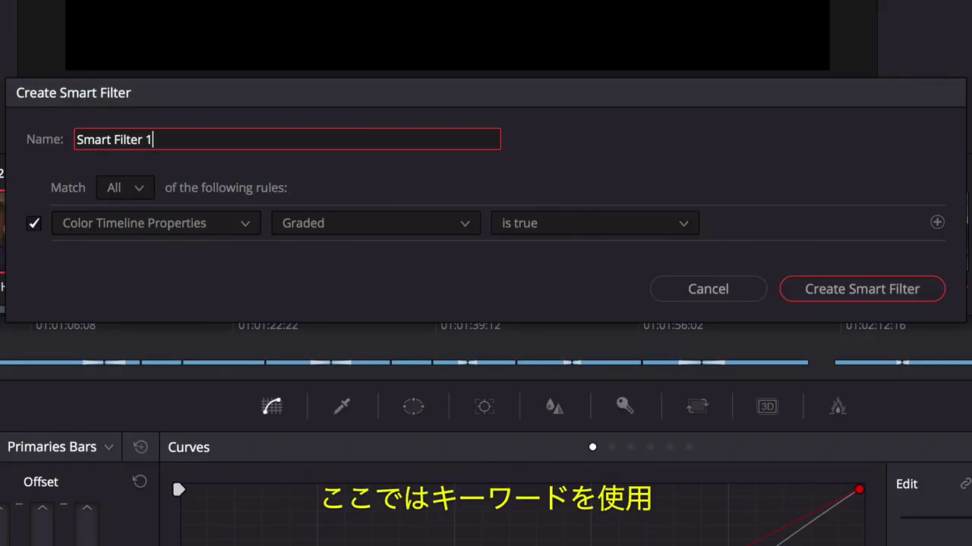
left_click(109, 228)
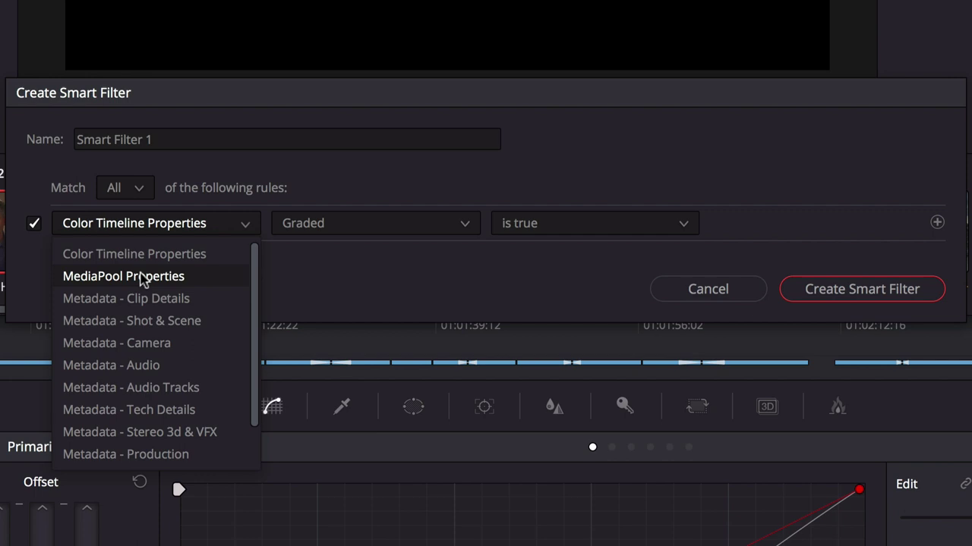
left_click(141, 274)
left_click(330, 228)
scroll(329, 286, "down", 5)
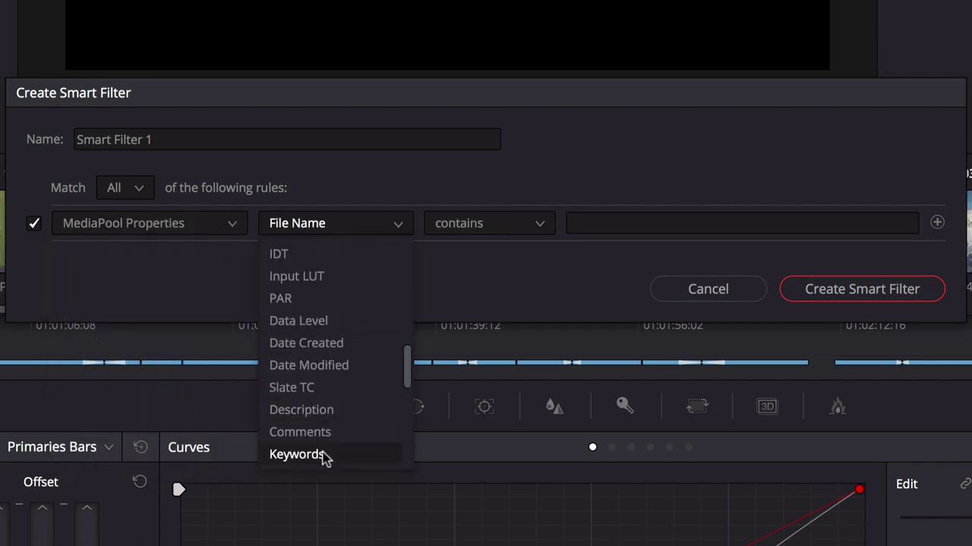
left_click(321, 458)
Match keyword 'Hawaii', name the filter 'Hawaii Clips', create it and apply it.
left_click(597, 222)
type("Hawaii")
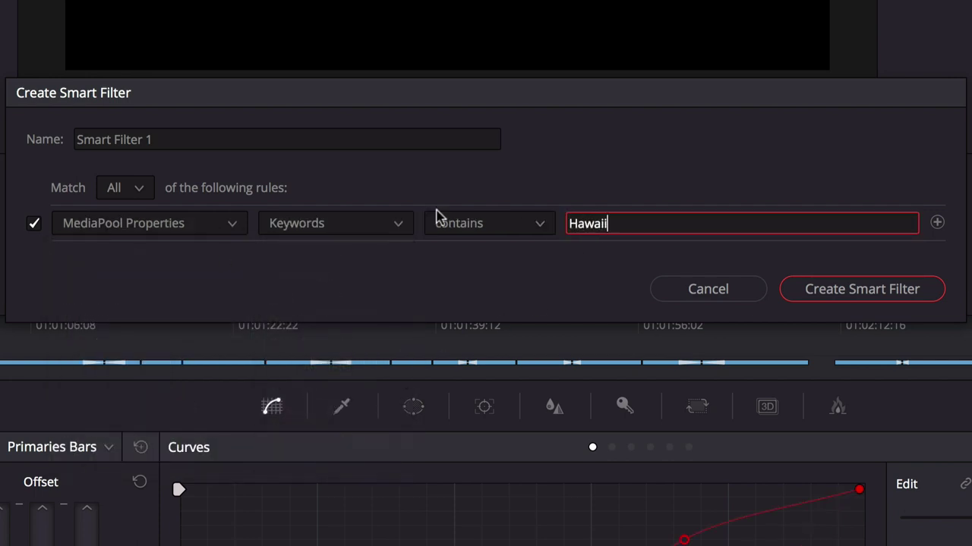
left_click(315, 139)
key("ctrl+a")
type("Hawaii Clips")
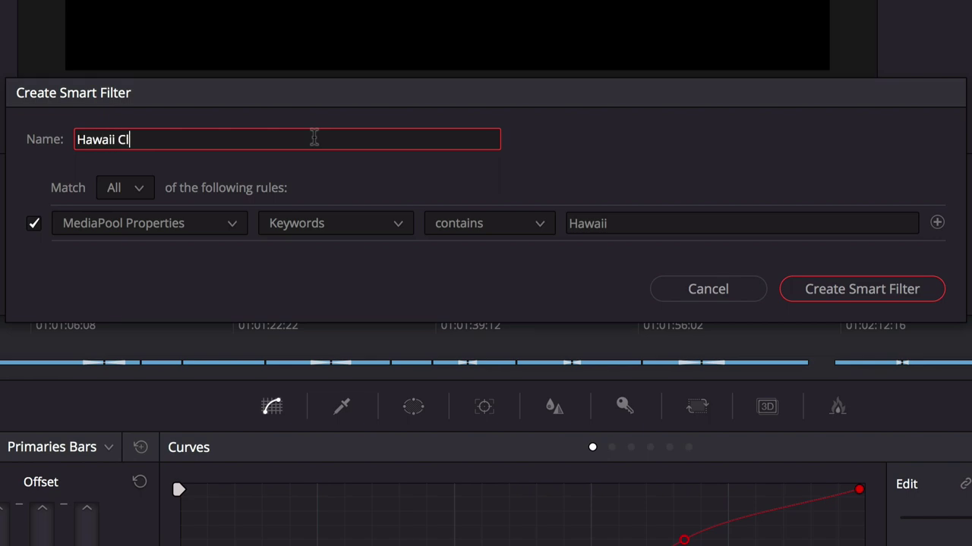
left_click(897, 295)
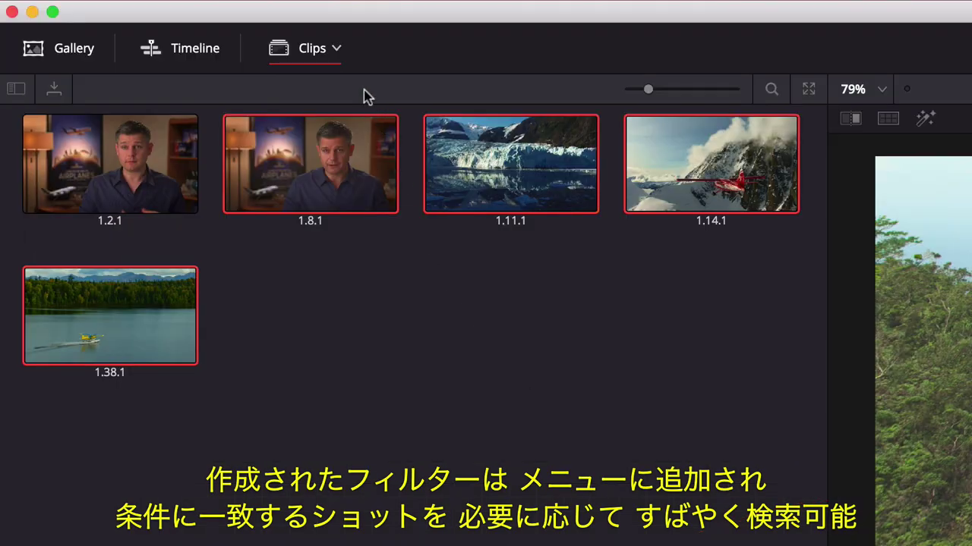
left_click(338, 50)
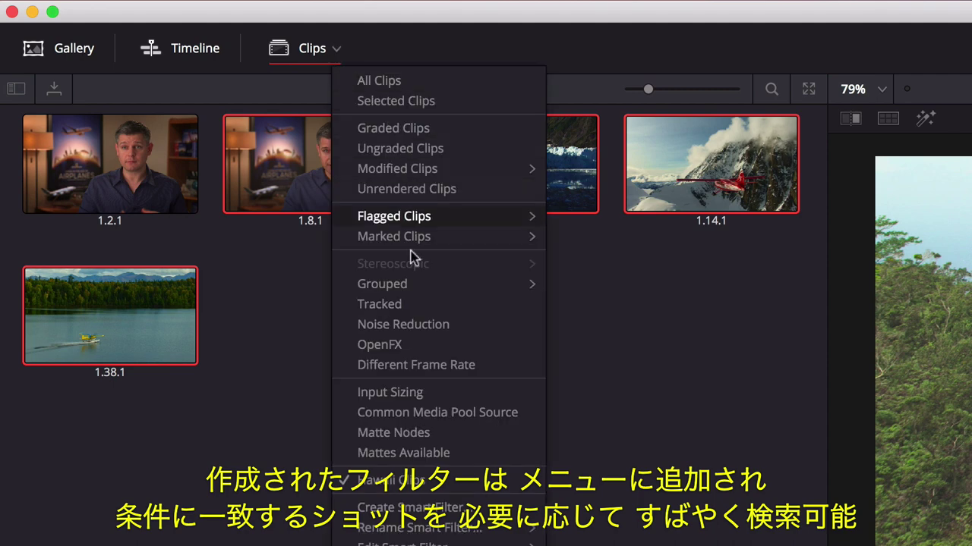
left_click(431, 490)
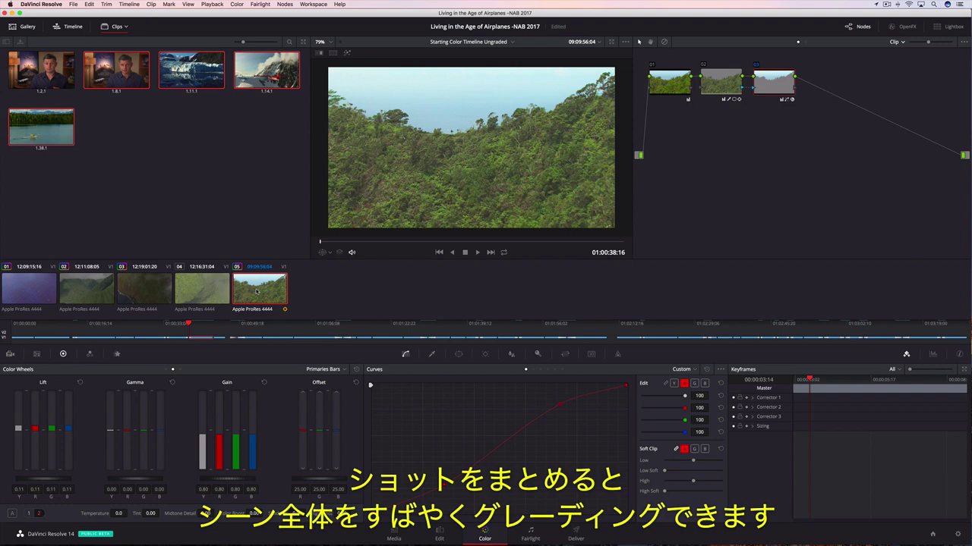
Put the five selected Hawaii clips into a new group named 'Hawaii Group'.
left_click(40, 288, "shift")
right_click(186, 281)
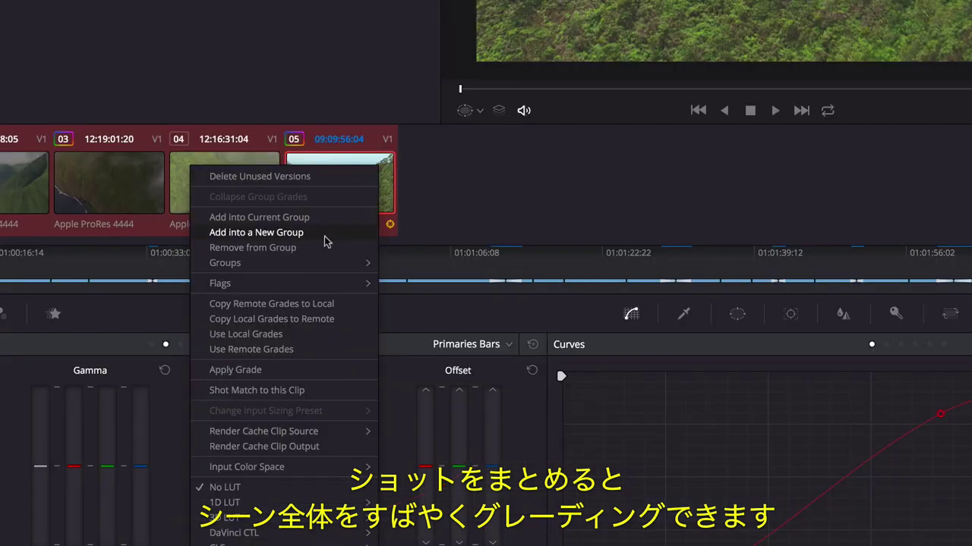
left_click(253, 318)
type("Hawaii Gr")
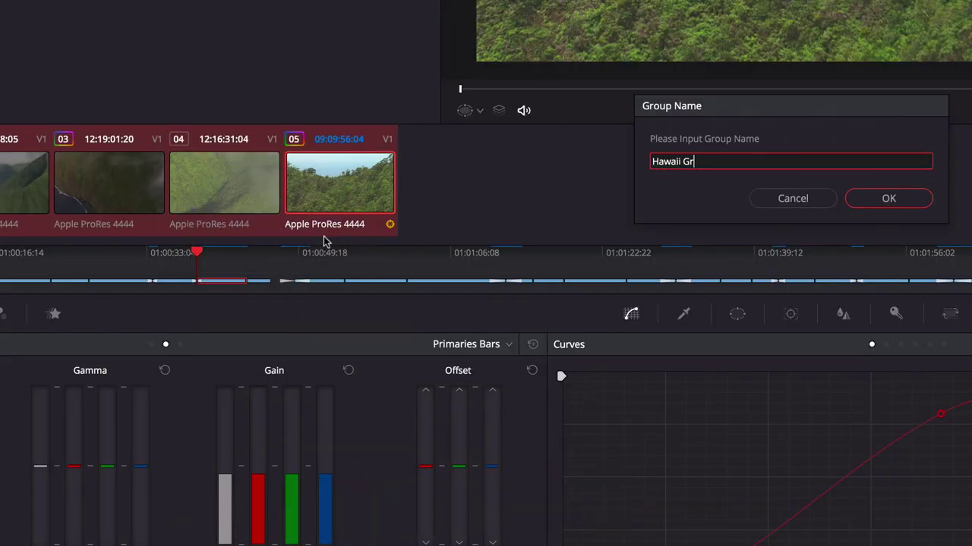
type("oup")
left_click(880, 198)
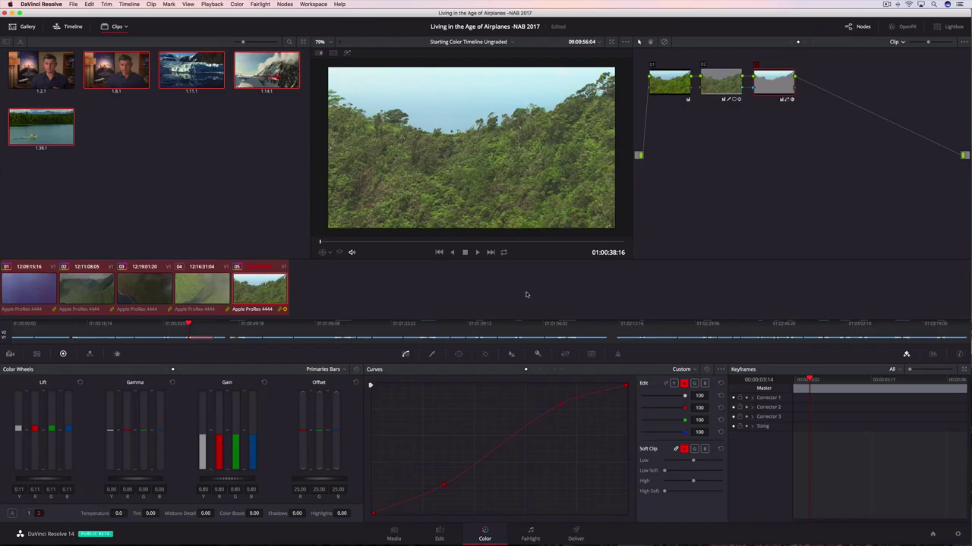
In Group Post-Clip, add a wide, softened elliptical circle window and lower Gamma outside it.
left_click(892, 42)
left_click(896, 69)
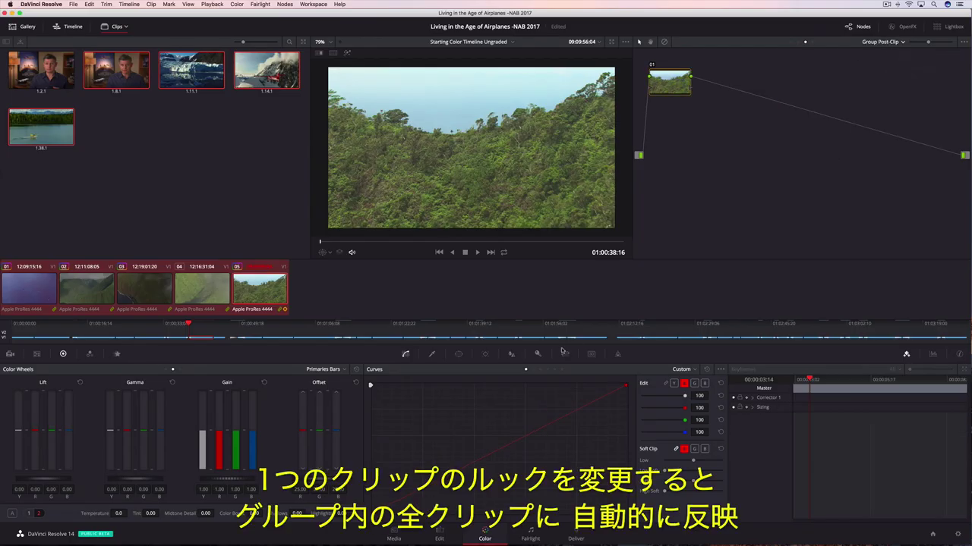
left_click(459, 355)
left_click(381, 426)
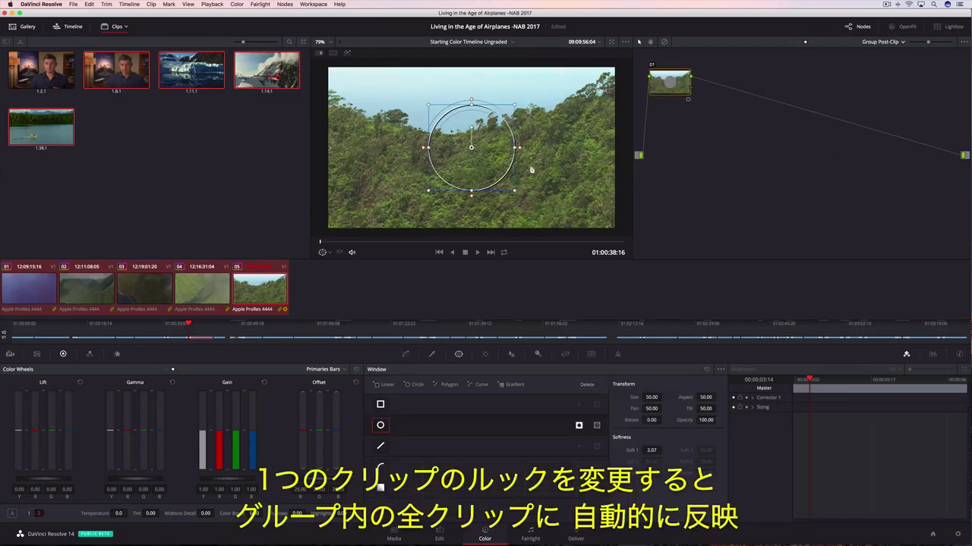
left_click_drag(516, 150, 588, 148)
left_click_drag(651, 397, 654, 410)
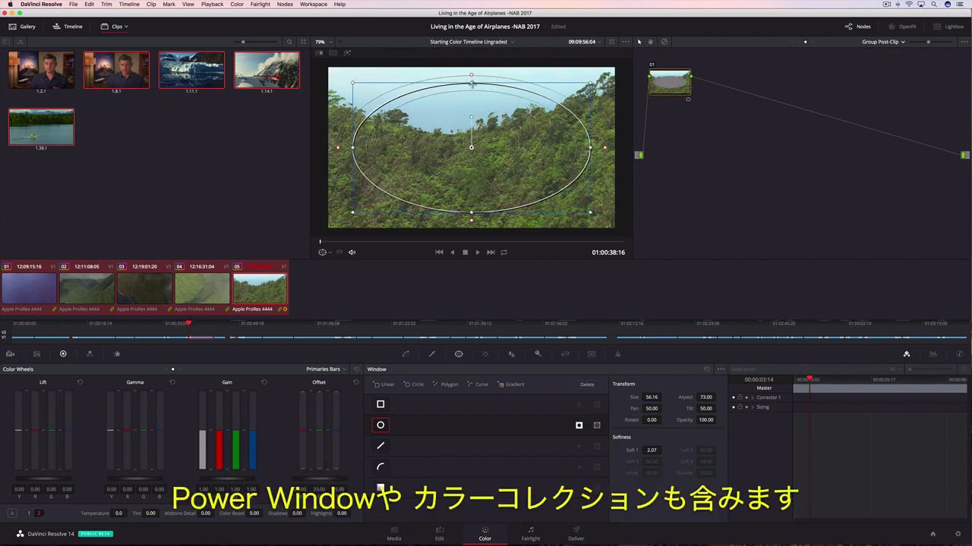
left_click_drag(663, 450, 680, 450)
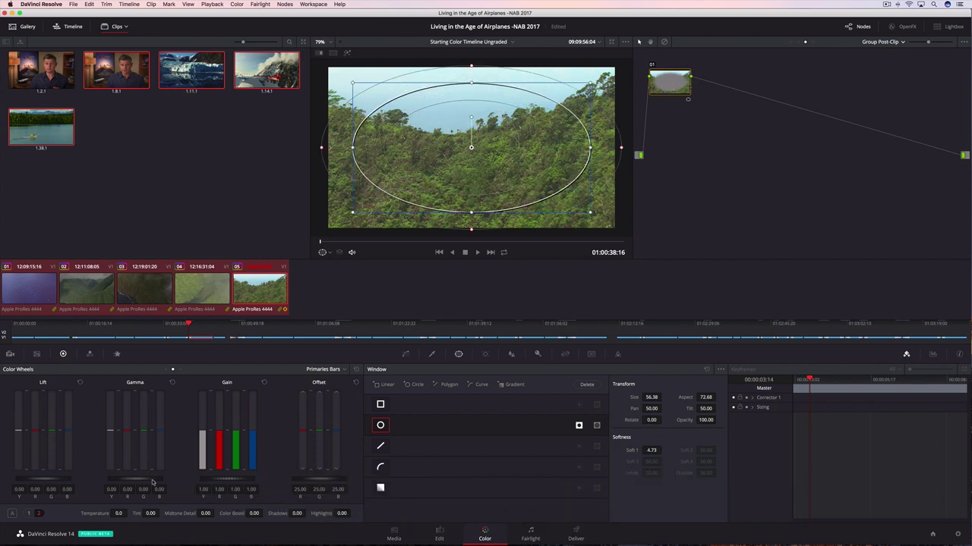
left_click_drag(152, 480, 136, 480)
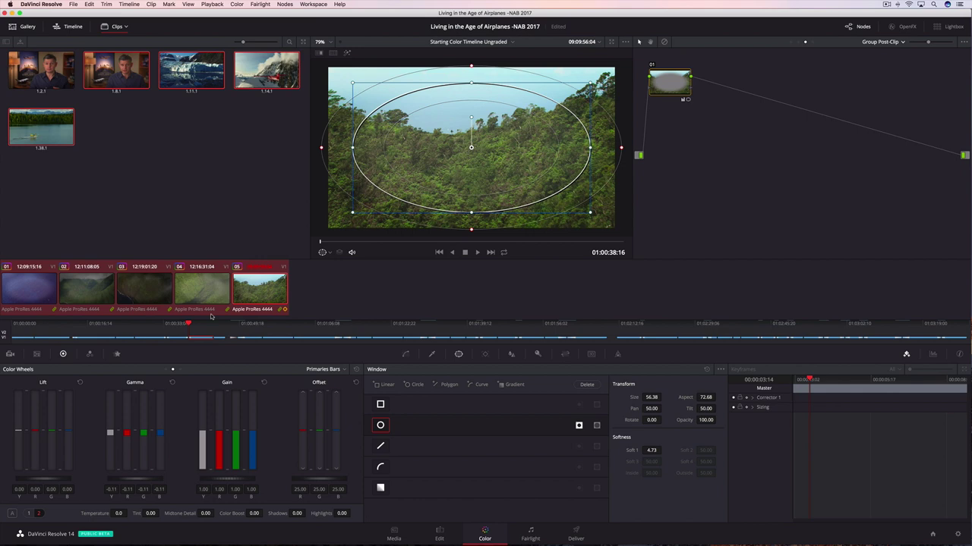
Check the group vignette on clips 04, 03, 02 and 01.
left_click(203, 293)
left_click(144, 292)
left_click(96, 291)
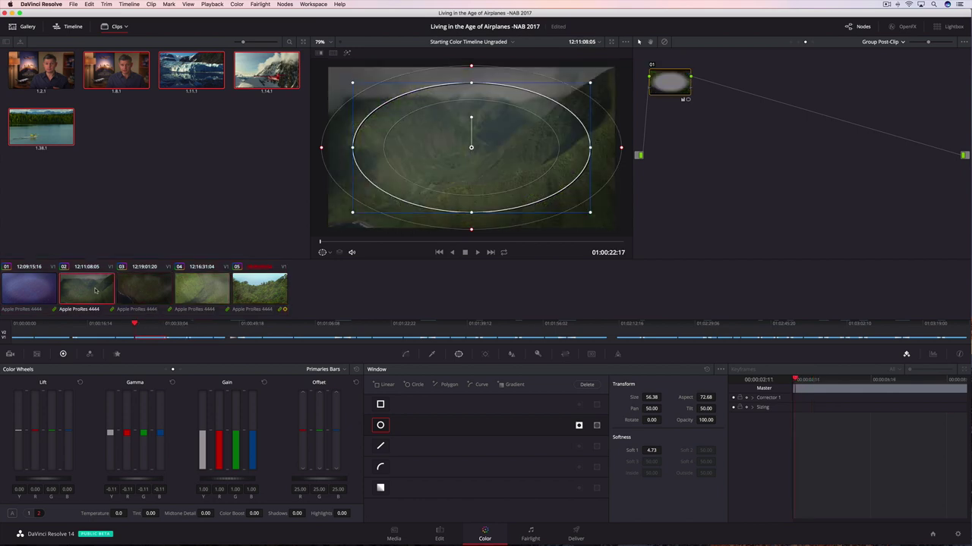
left_click(48, 288)
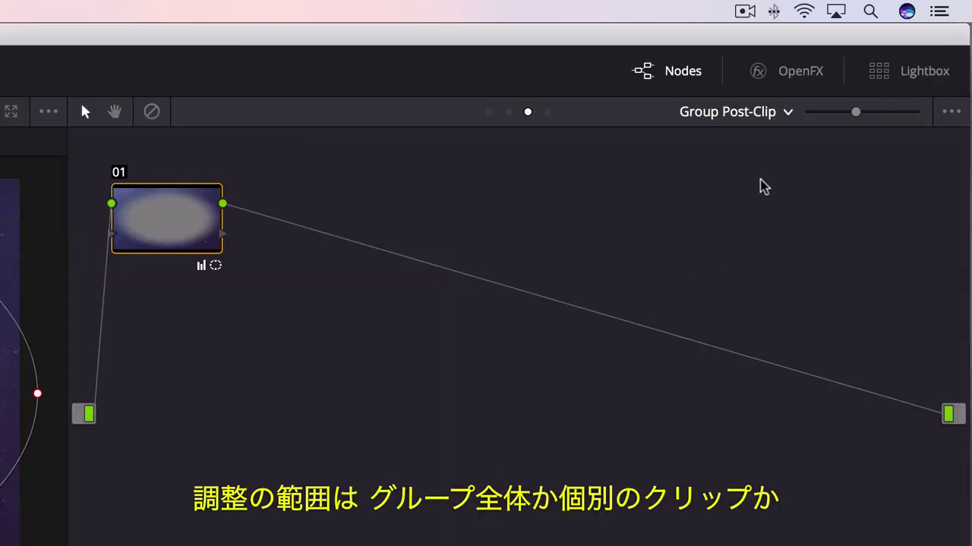
Return to clip-level grading and raise clip 01's Color Boost to 68.50.
left_click(902, 42)
left_click(781, 163)
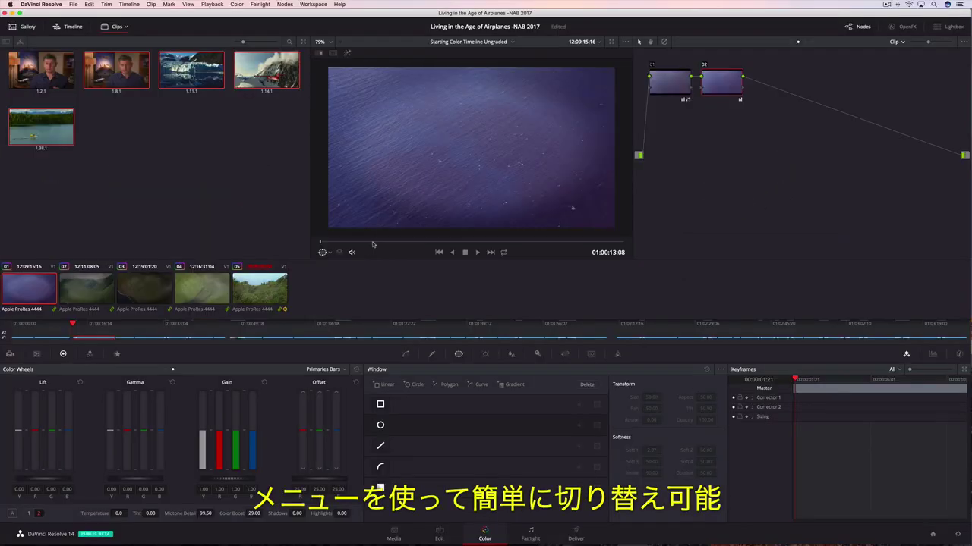
left_click_drag(373, 243, 548, 243)
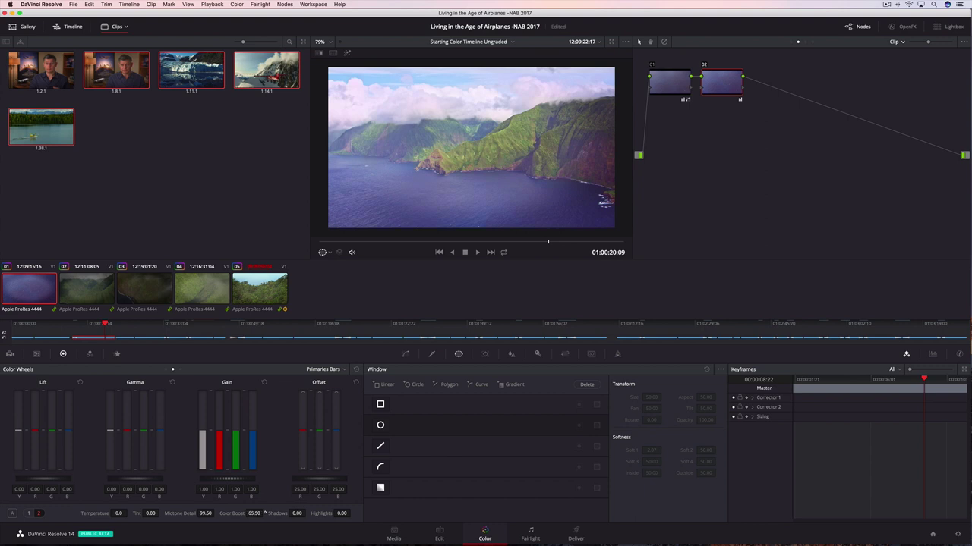
left_click_drag(264, 513, 245, 515)
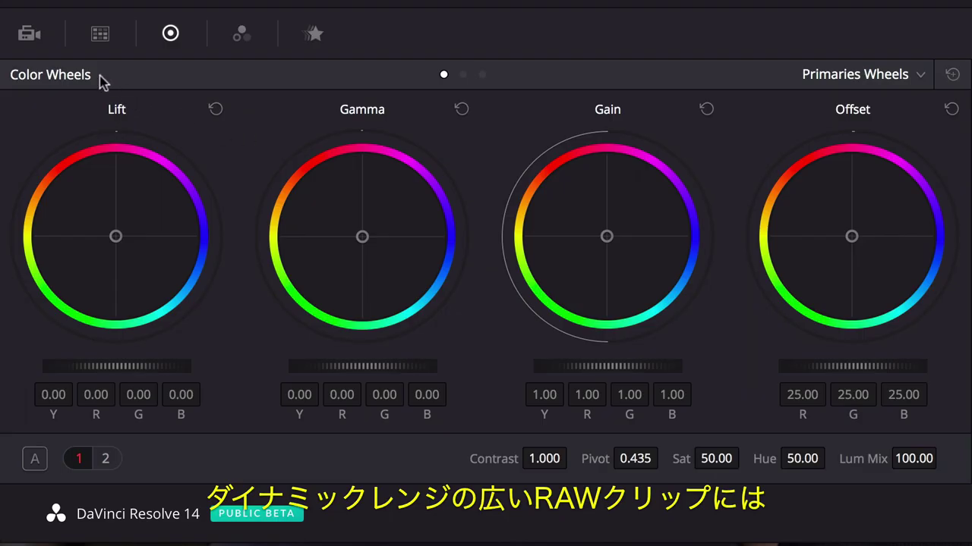
In Camera Raw, decode the sunset clip using Clip settings at ISO 200, exposure 0.28.
left_click(30, 41)
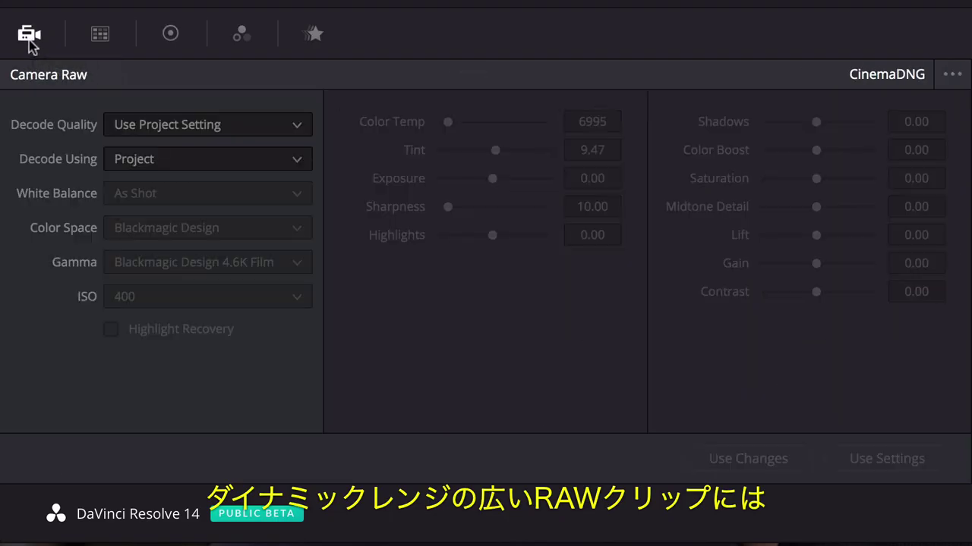
left_click(154, 161)
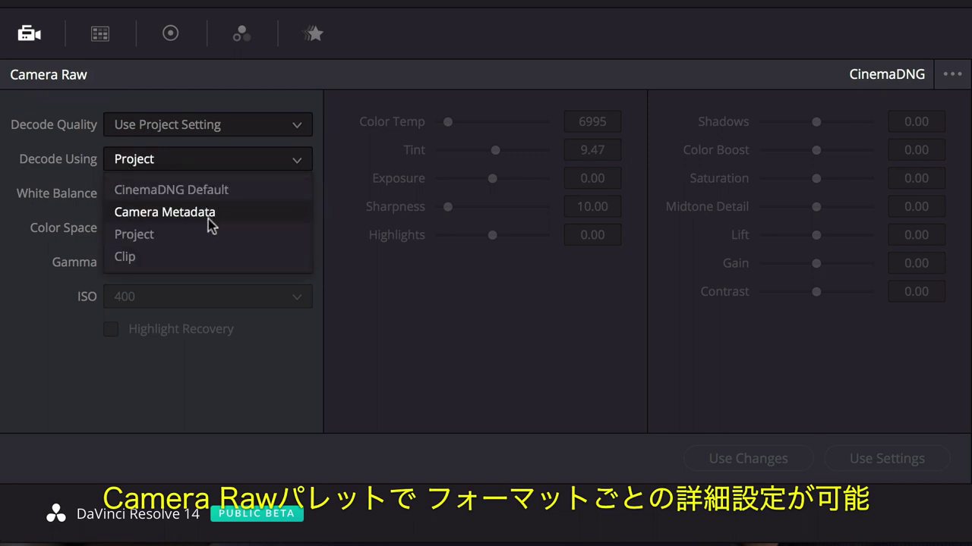
left_click(212, 252)
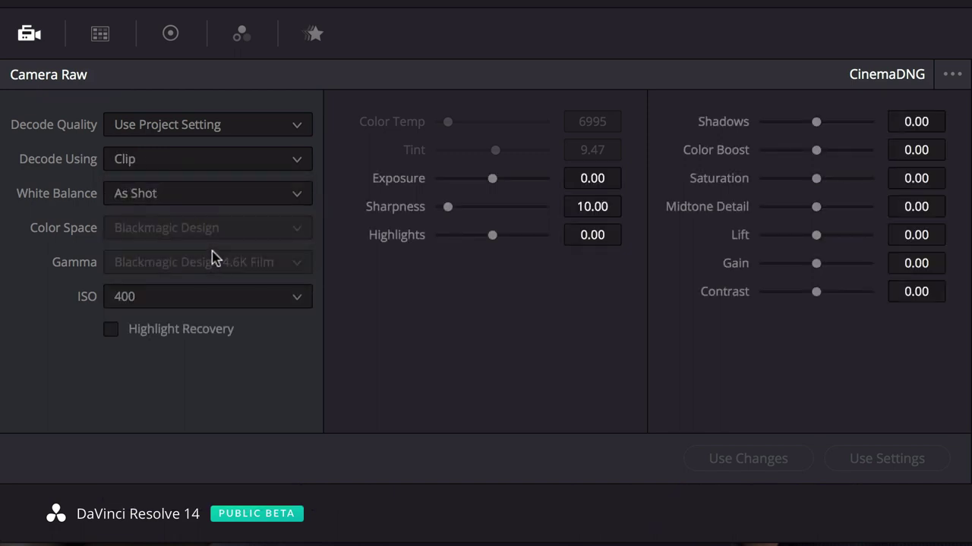
left_click(214, 299)
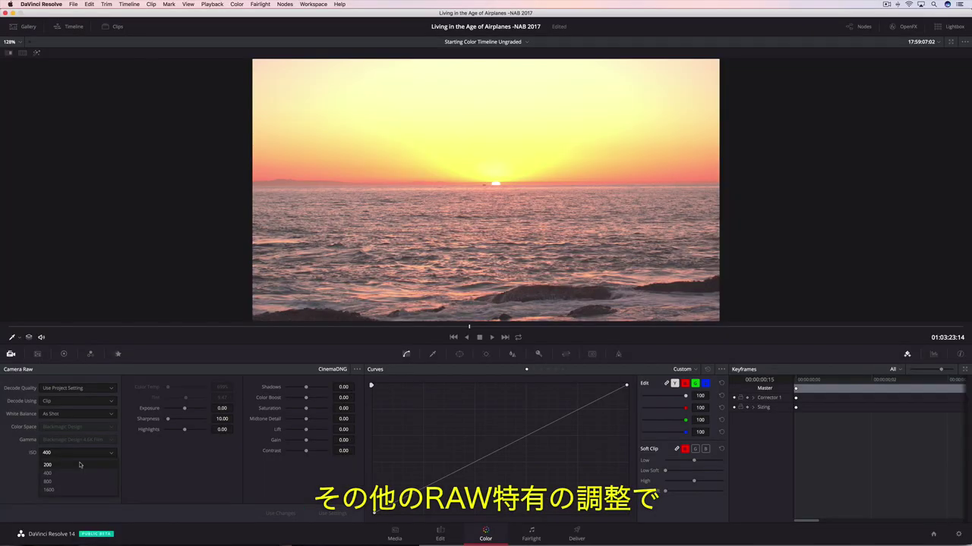
left_click(80, 465)
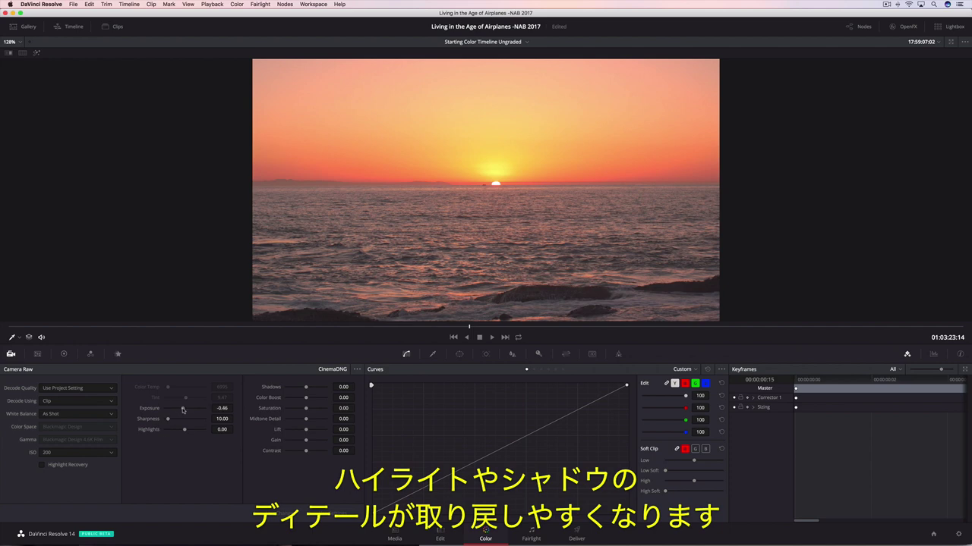
left_click_drag(182, 410, 170, 430)
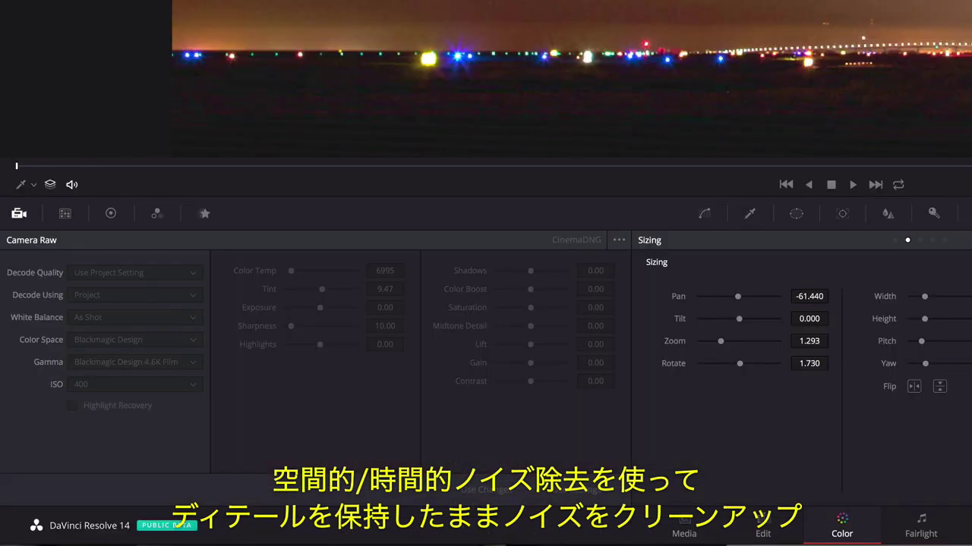
In the Motion Effects palette, set the runway clip's Spatial NR mode to Better.
left_click(203, 215)
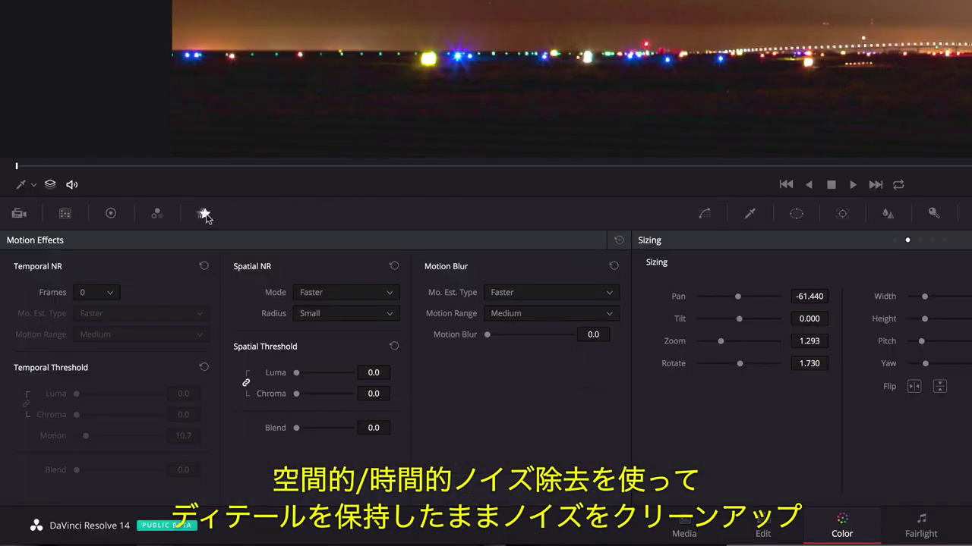
left_click(349, 298)
left_click(341, 332)
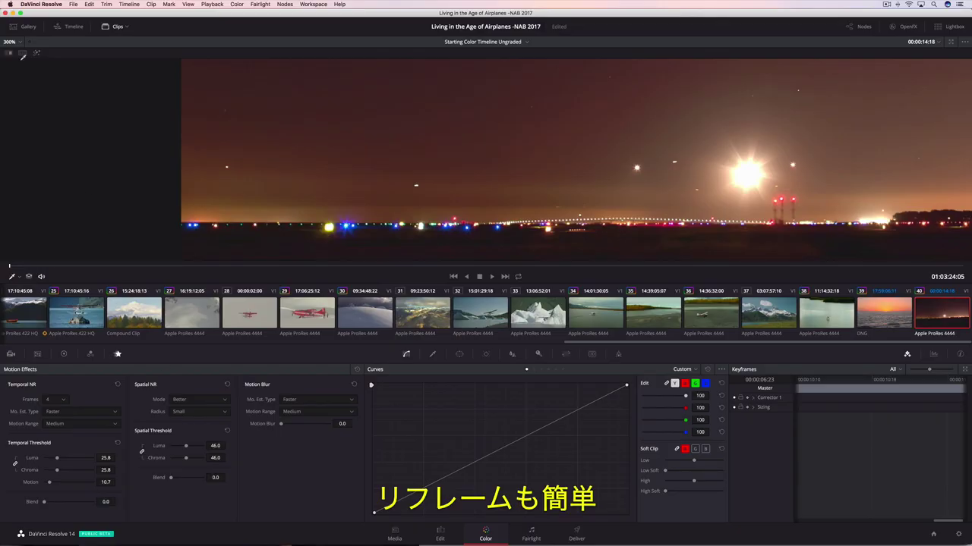
Fit the viewer to show the whole frame at 99% and select mountain clip 37.
left_click(11, 42)
left_click(16, 57)
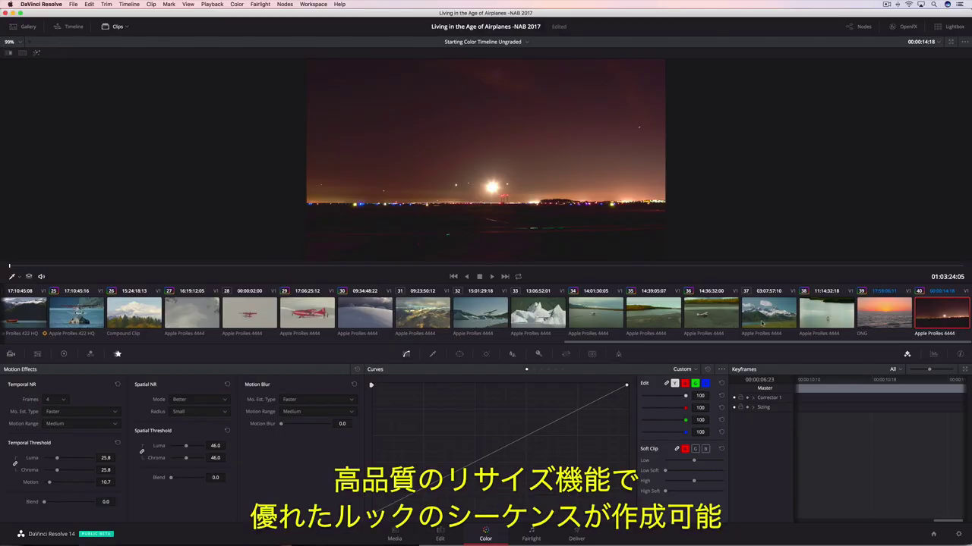
left_click(761, 323)
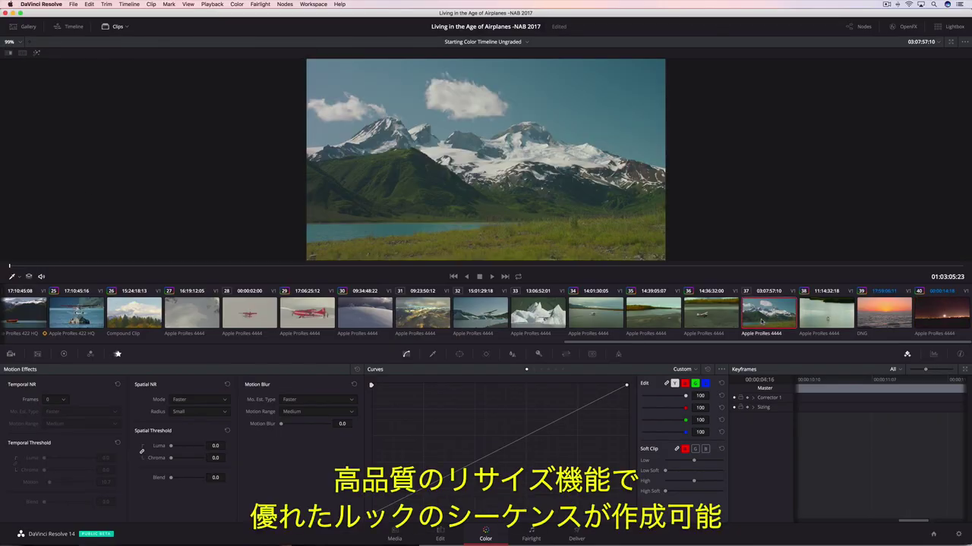
In Sizing, reposition the mountain image, then reset its pan and rotation to level it.
left_click(566, 354)
left_click_drag(437, 407, 390, 440)
double_click(427, 403)
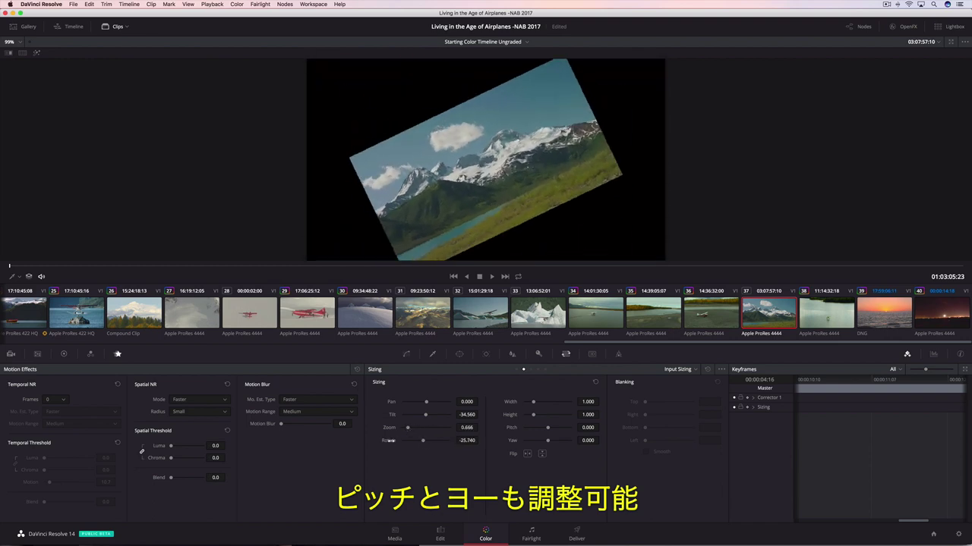
double_click(389, 440)
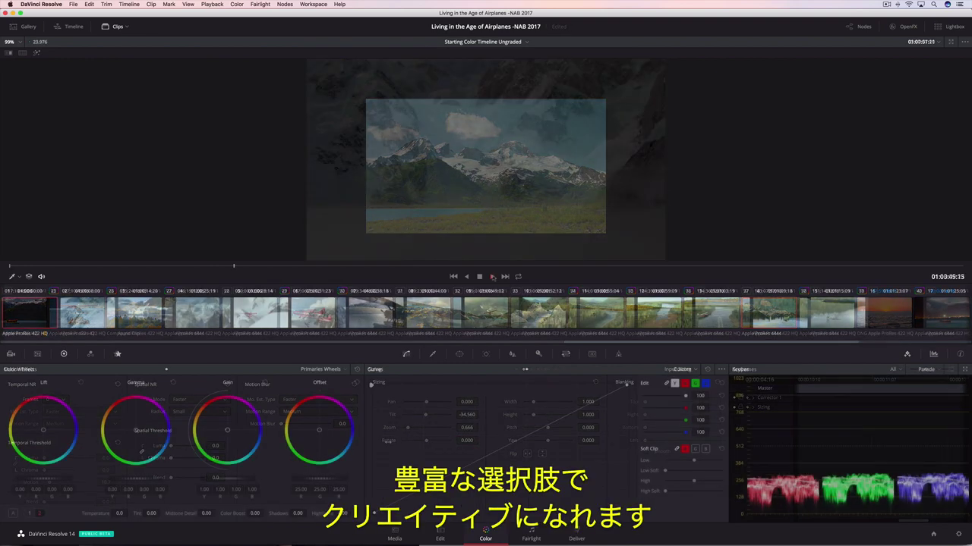